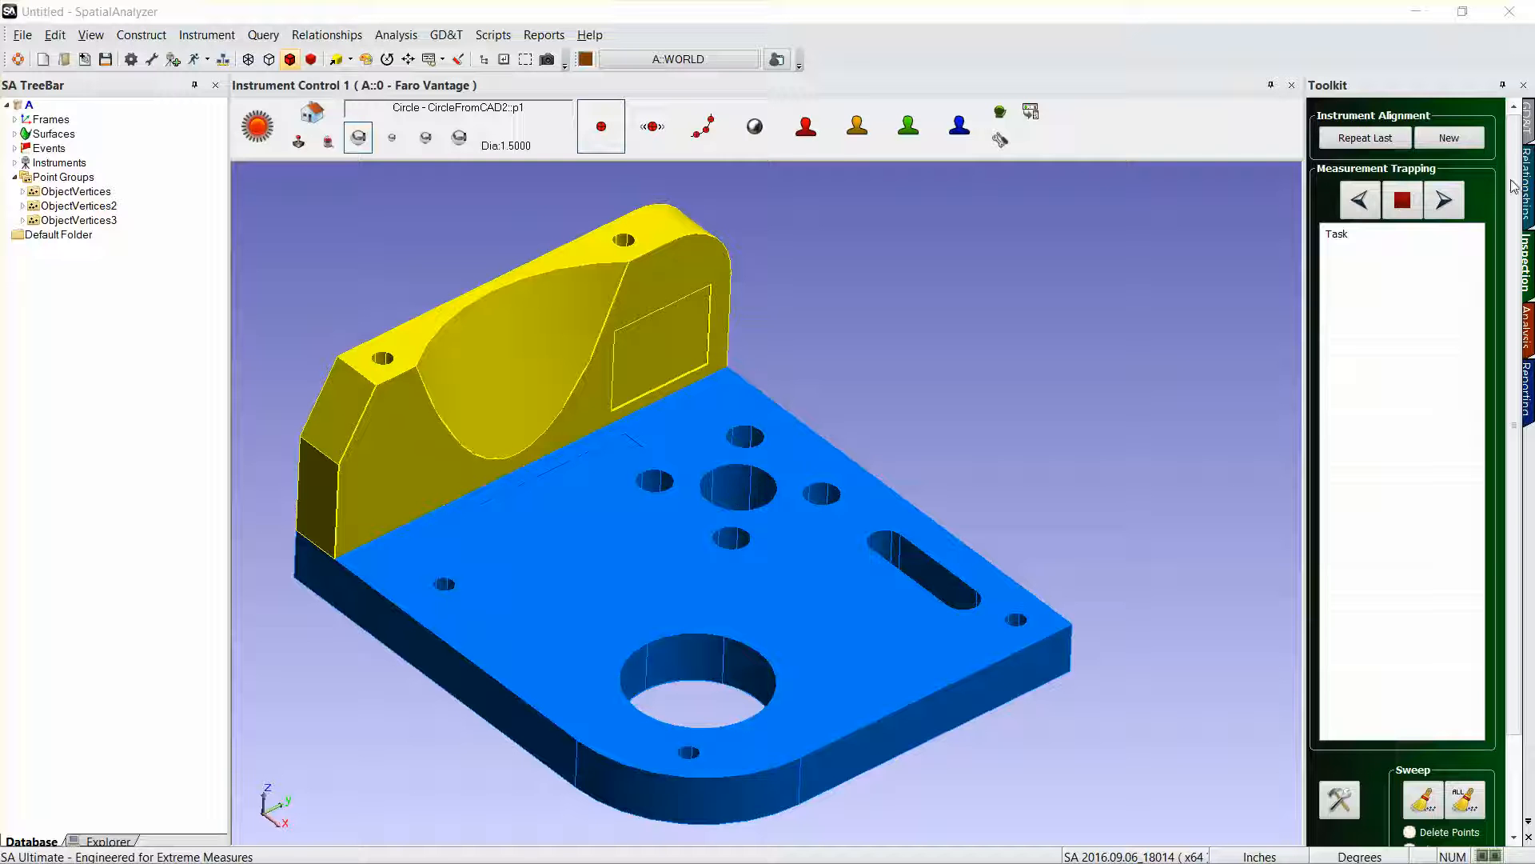
Hide the Toolkit and show it again
{"action": "right_click", "coordinate": [1111, 41]}
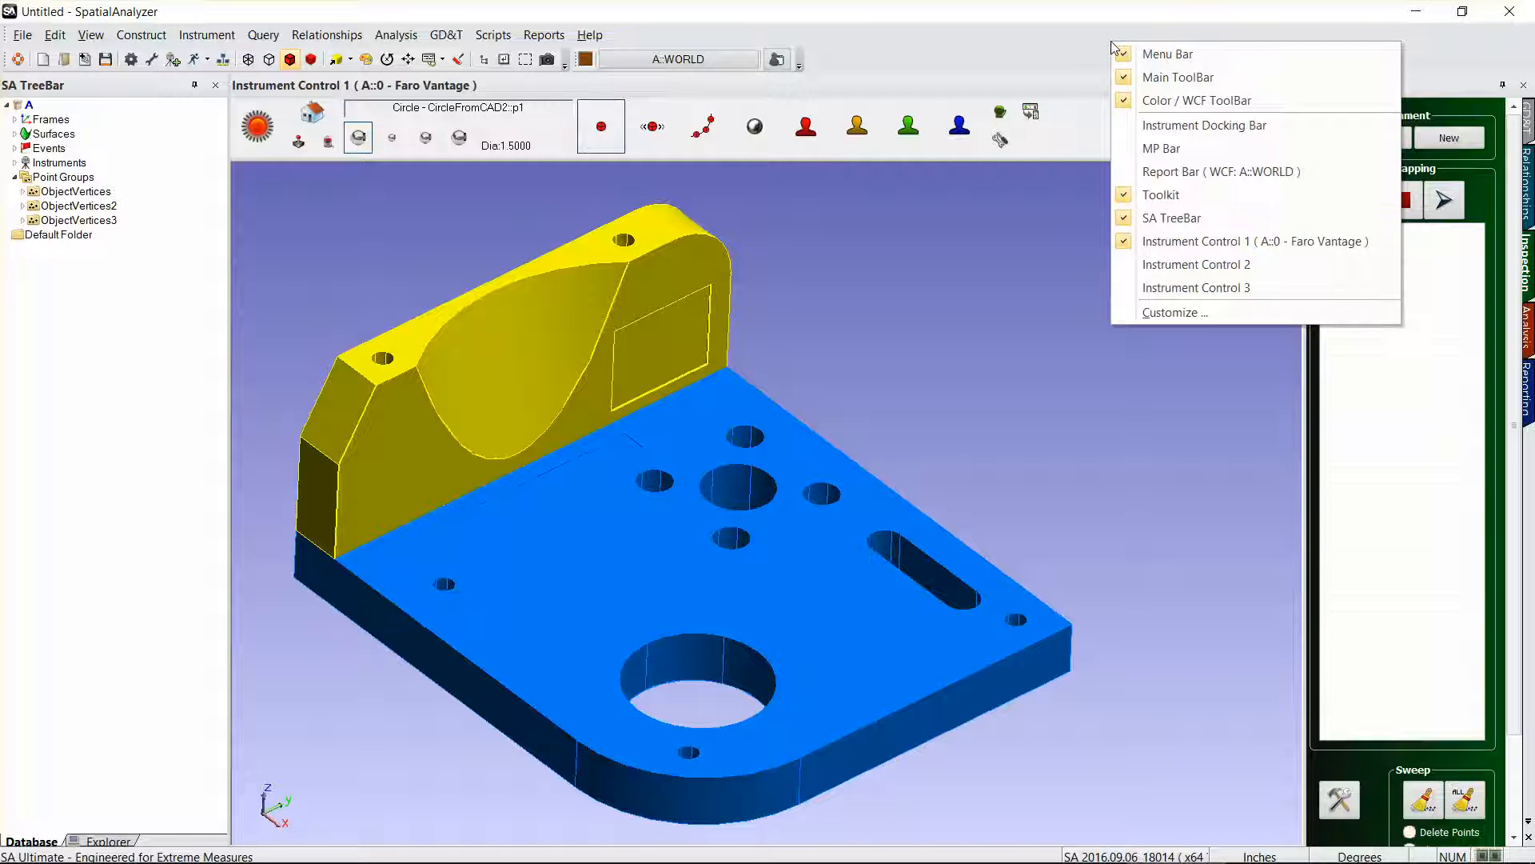
{"action": "left_click", "coordinate": [1177, 207]}
{"action": "right_click", "coordinate": [1111, 48]}
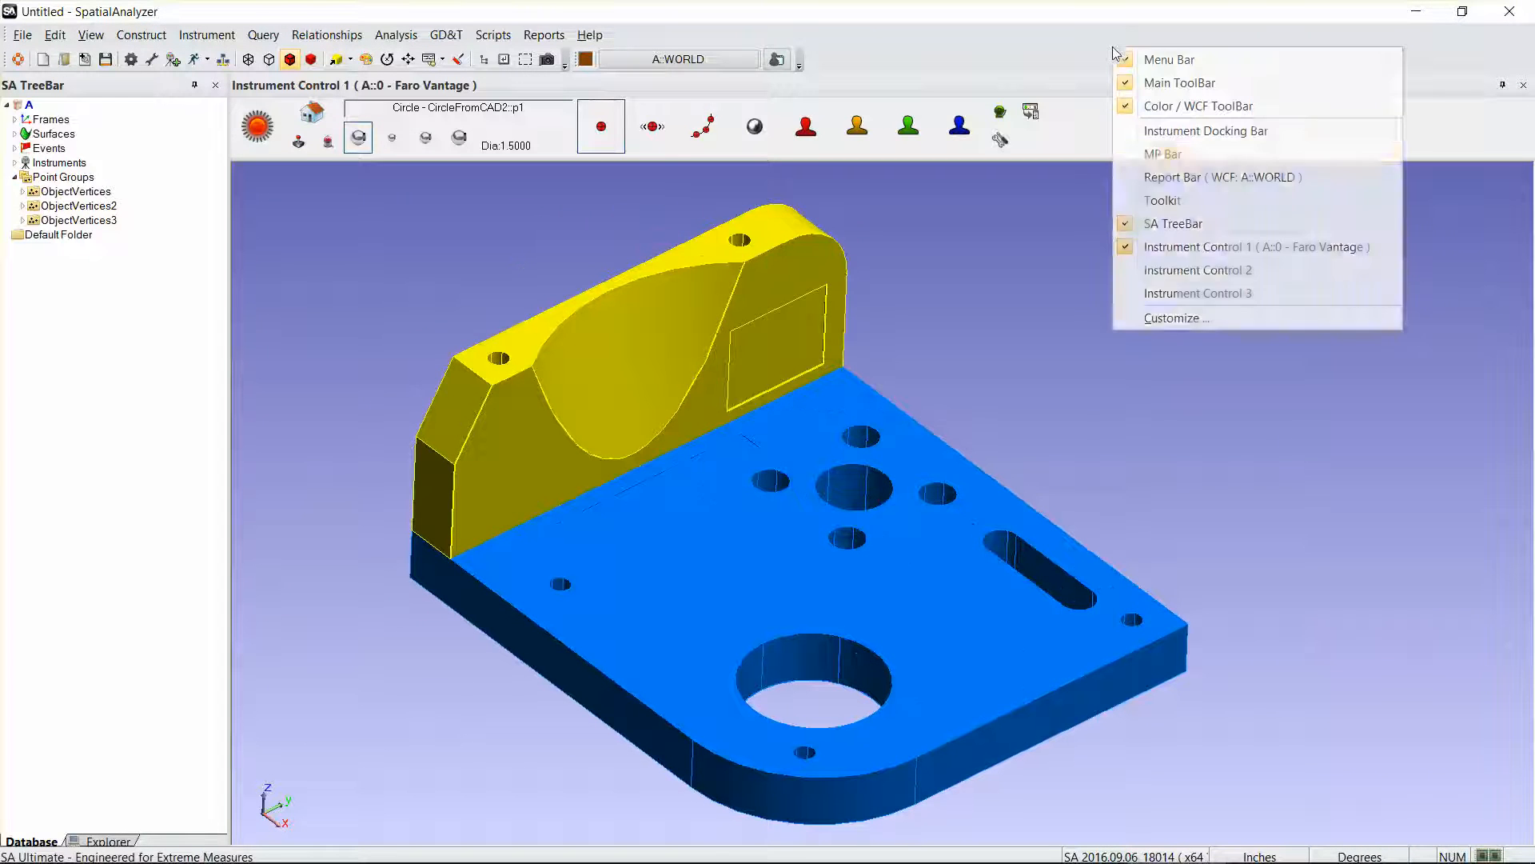
{"action": "left_click", "coordinate": [1163, 205]}
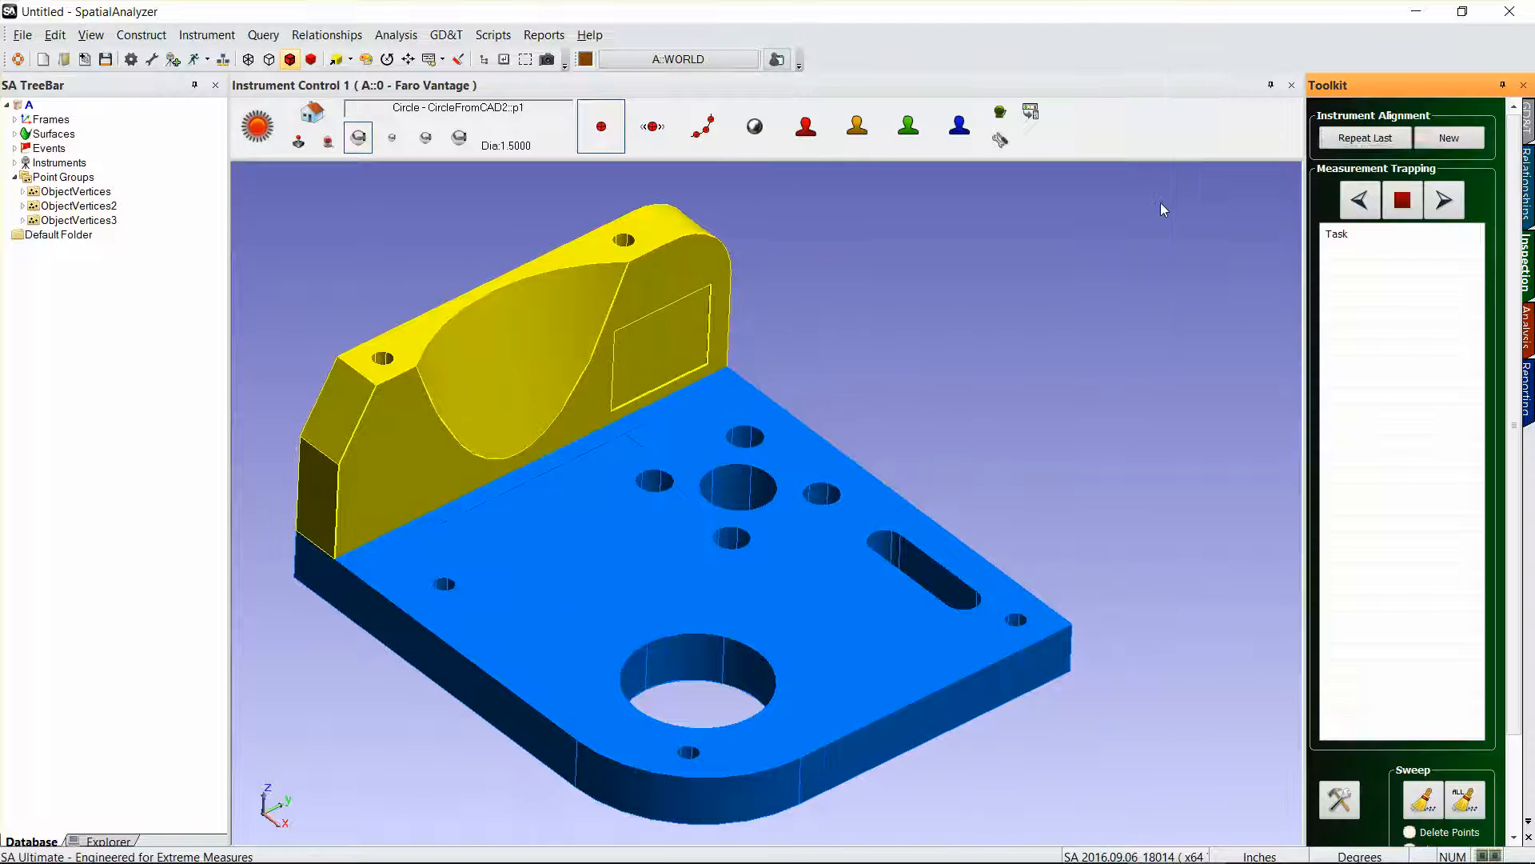
Create compare-to-nominal circle relationships from the CAD faces of the central hole, the small hole beside it and the large hole near the rounded corner
{"action": "left_click", "coordinate": [1527, 178]}
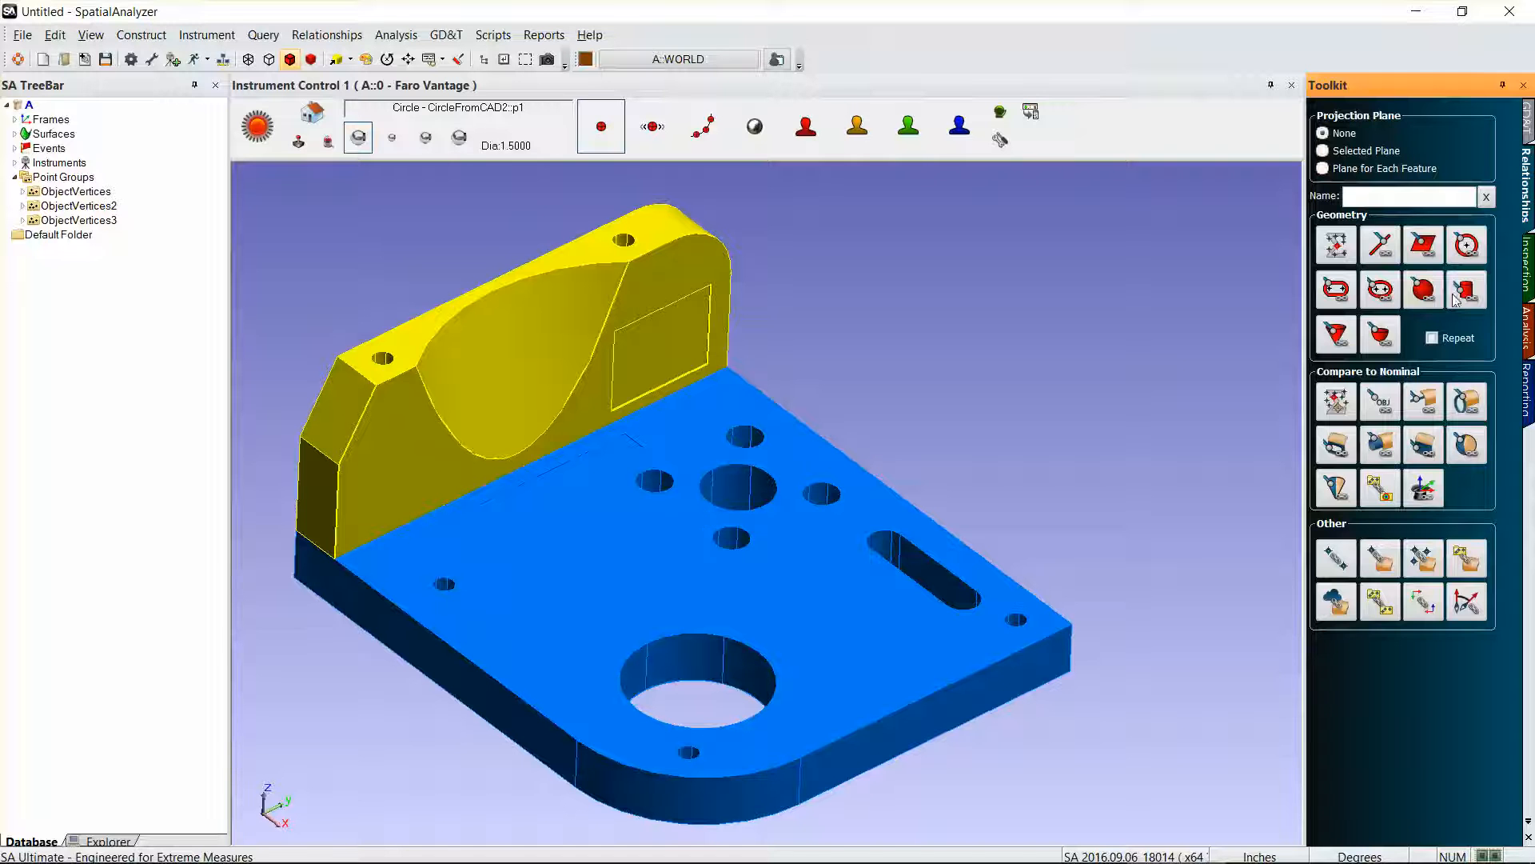
{"action": "left_click", "coordinate": [1468, 407]}
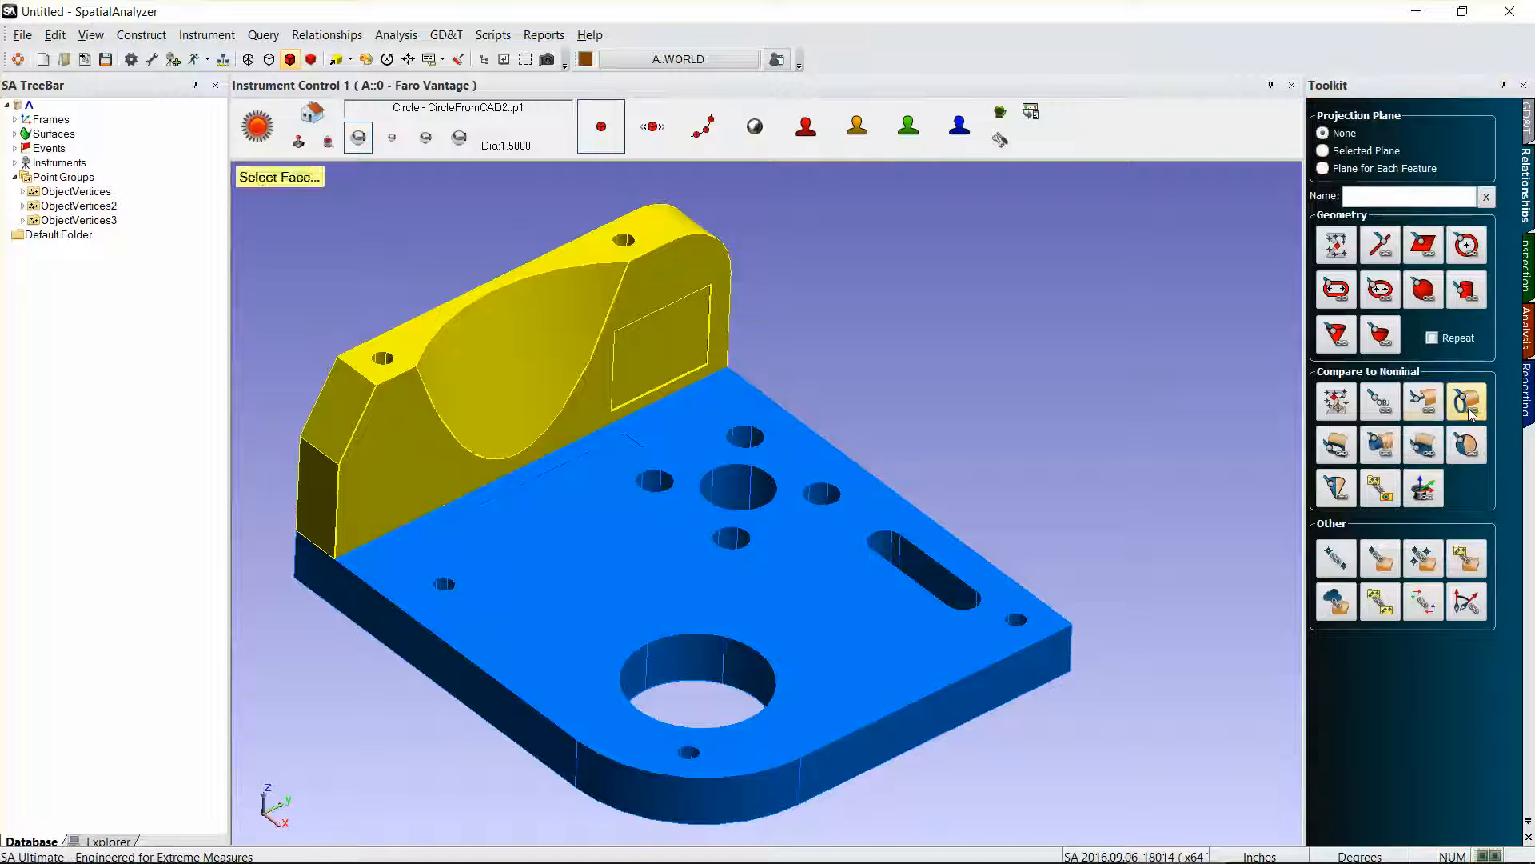
{"action": "left_click", "coordinate": [739, 478]}
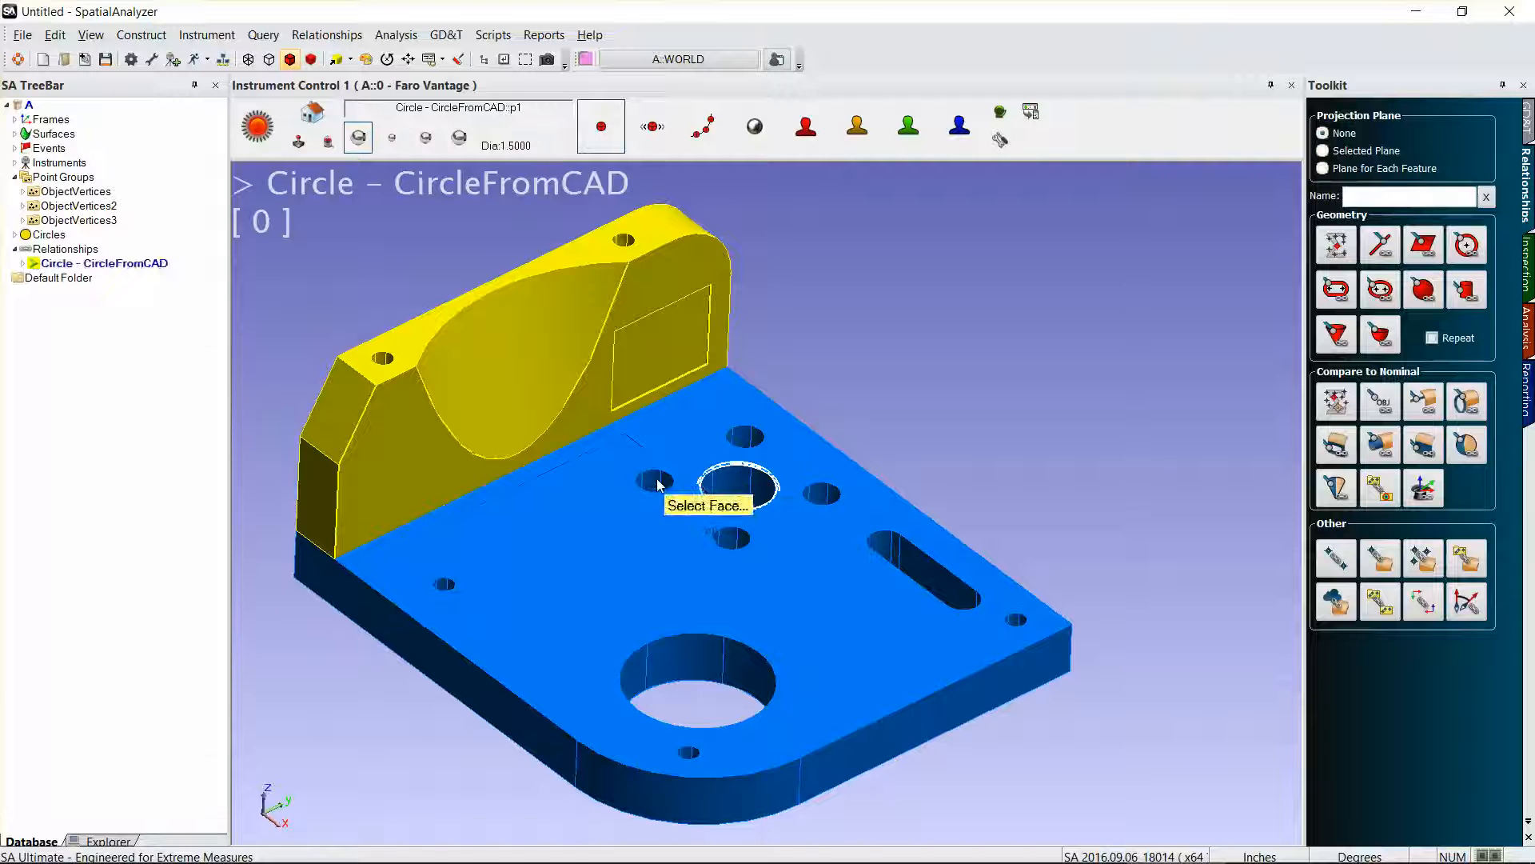
{"action": "left_click", "coordinate": [657, 482]}
{"action": "left_click", "coordinate": [691, 651]}
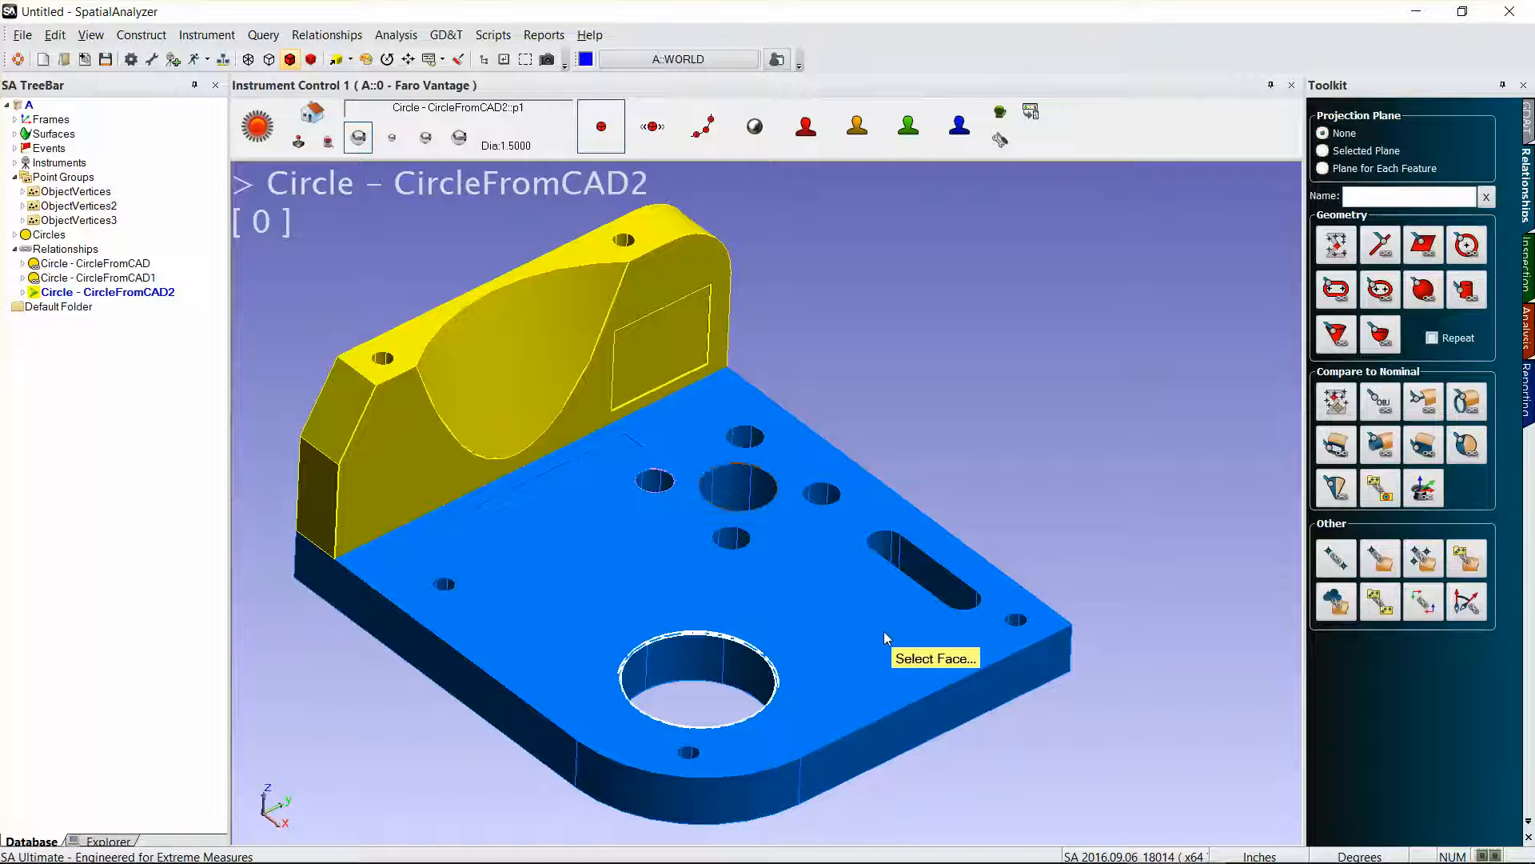
{"action": "key", "text": "Escape"}
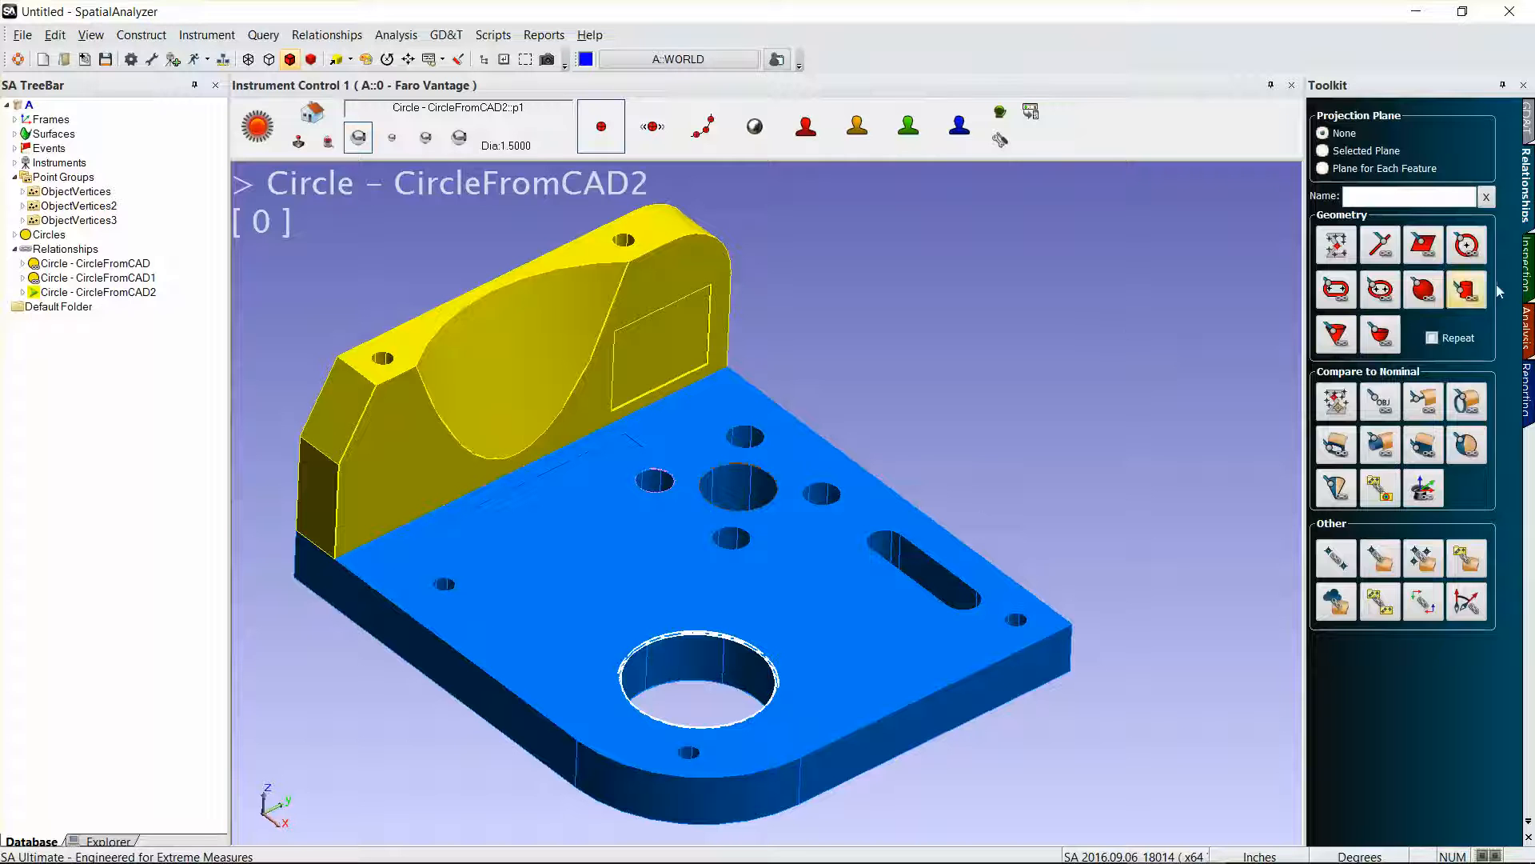
Trap the Circle - CircleFromCAD inspection task and stop measurement trapping with the part, instrument and measured point groups in view
{"action": "left_click", "coordinate": [1527, 264]}
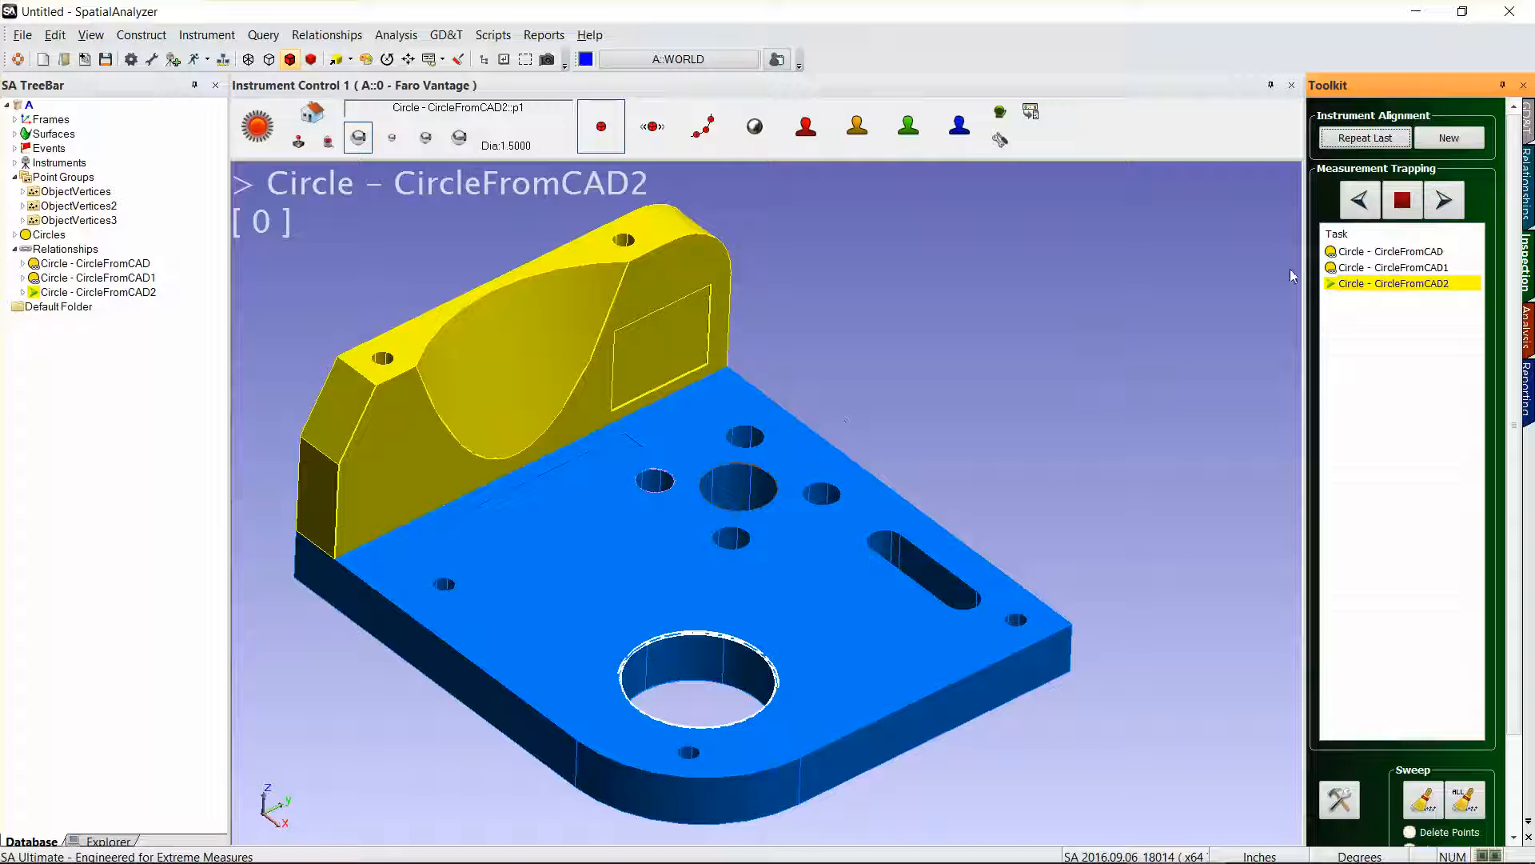
{"action": "left_click", "coordinate": [1375, 252]}
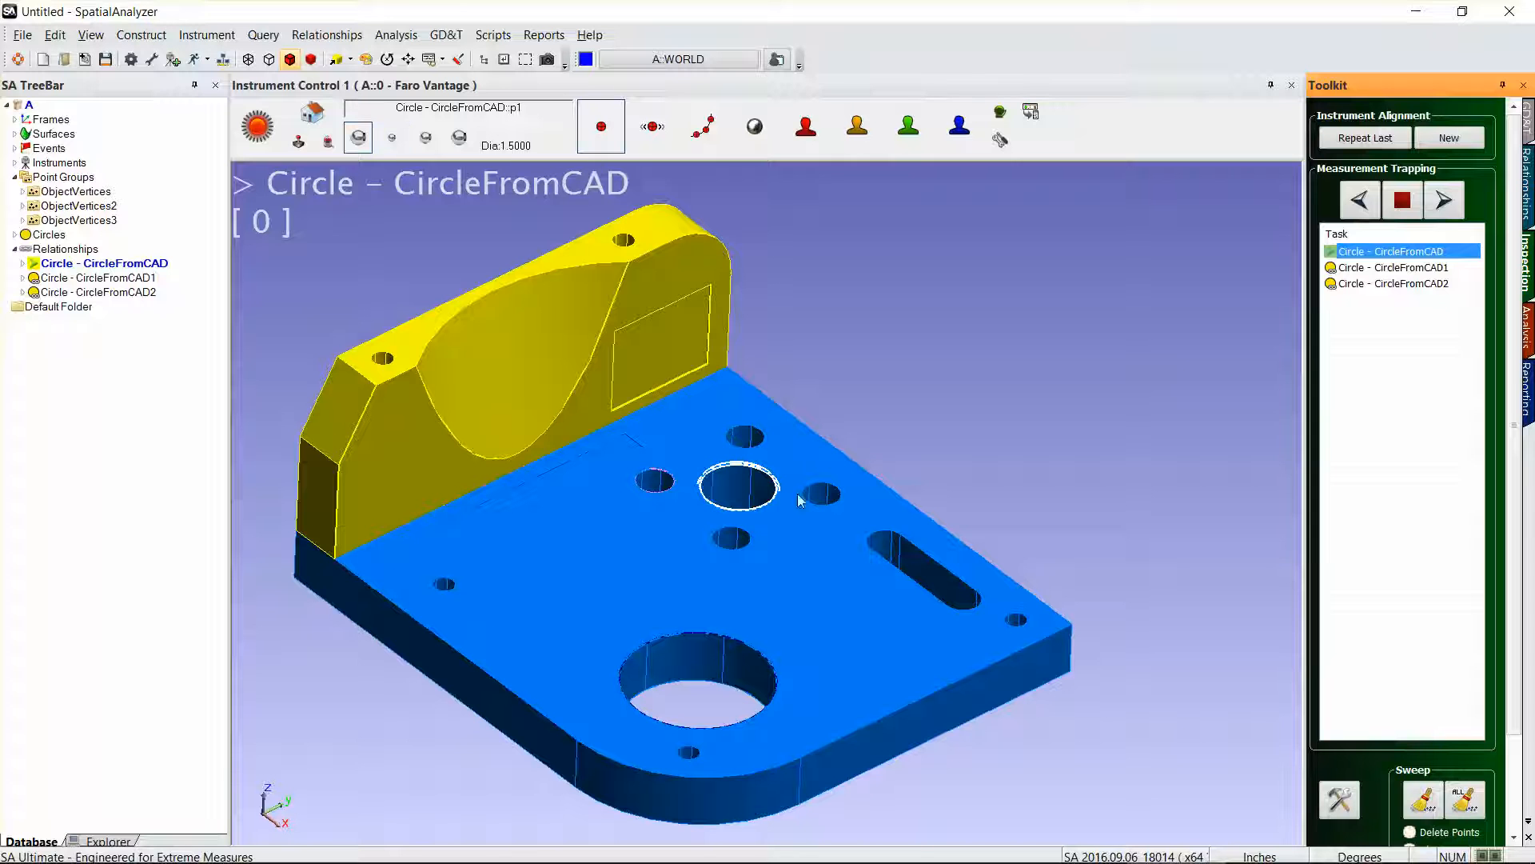
{"action": "scroll", "coordinate": [495, 553], "scroll_direction": "down", "scroll_amount": 10}
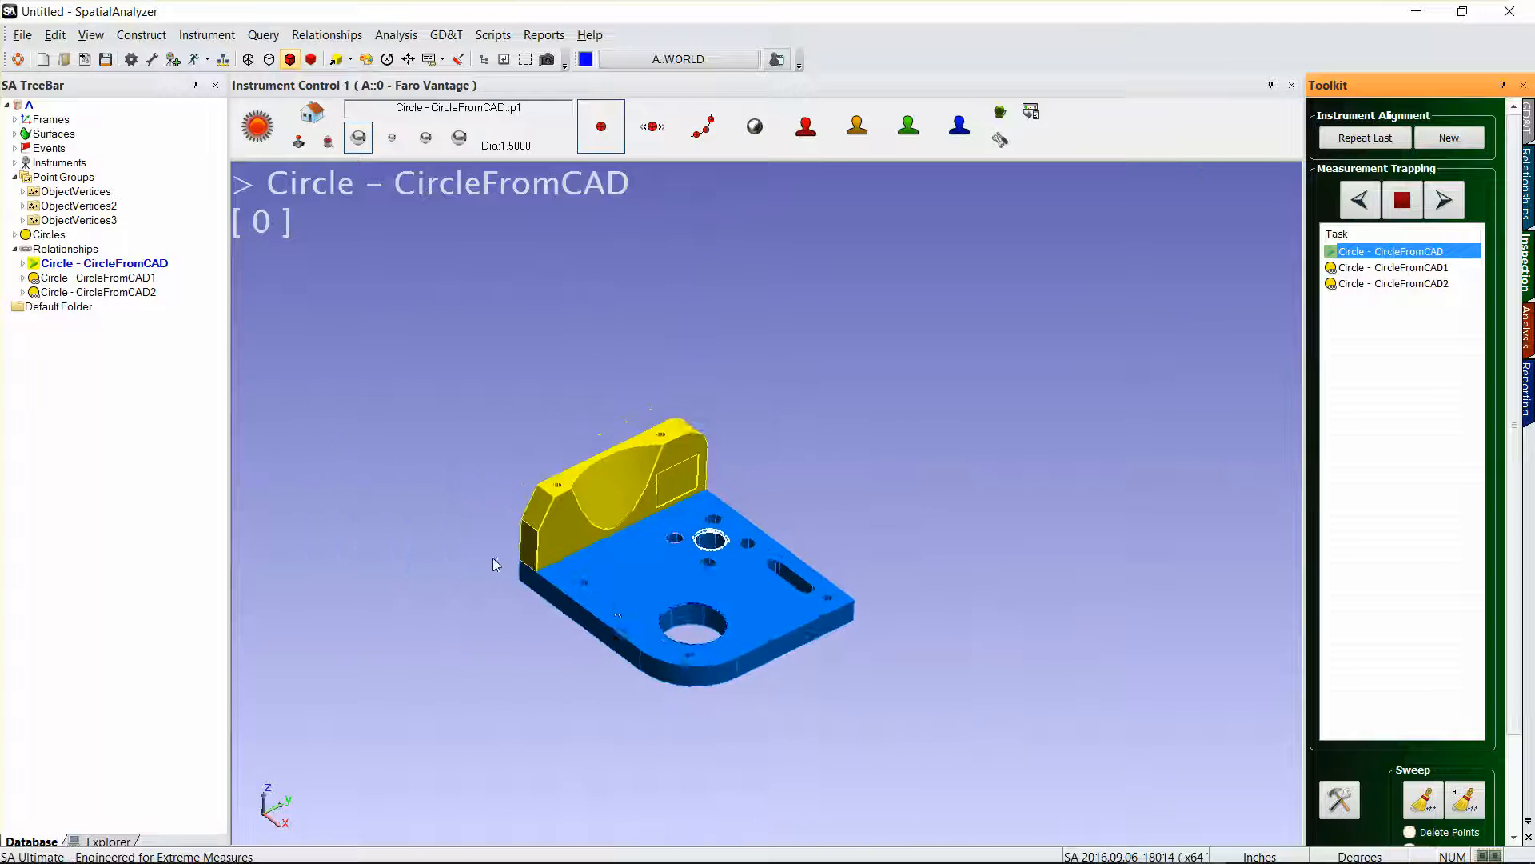
{"action": "scroll", "coordinate": [516, 547], "scroll_direction": "up", "scroll_amount": 1}
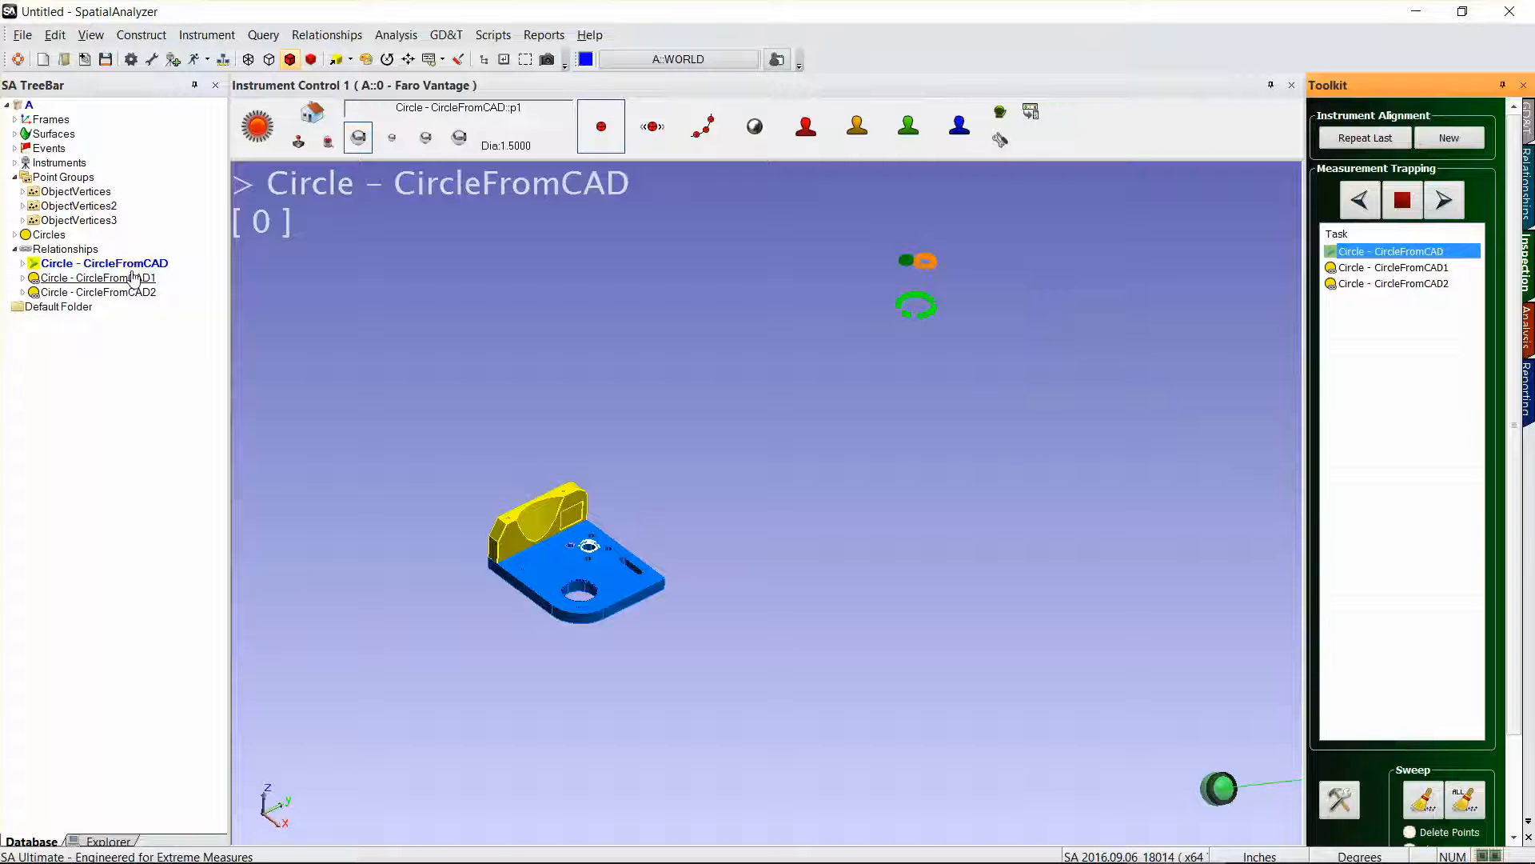
{"action": "left_click", "coordinate": [1410, 207]}
Associate the orange ObjectVertices point group with the Circle - CircleFromCAD relationship
{"action": "right_click", "coordinate": [120, 265]}
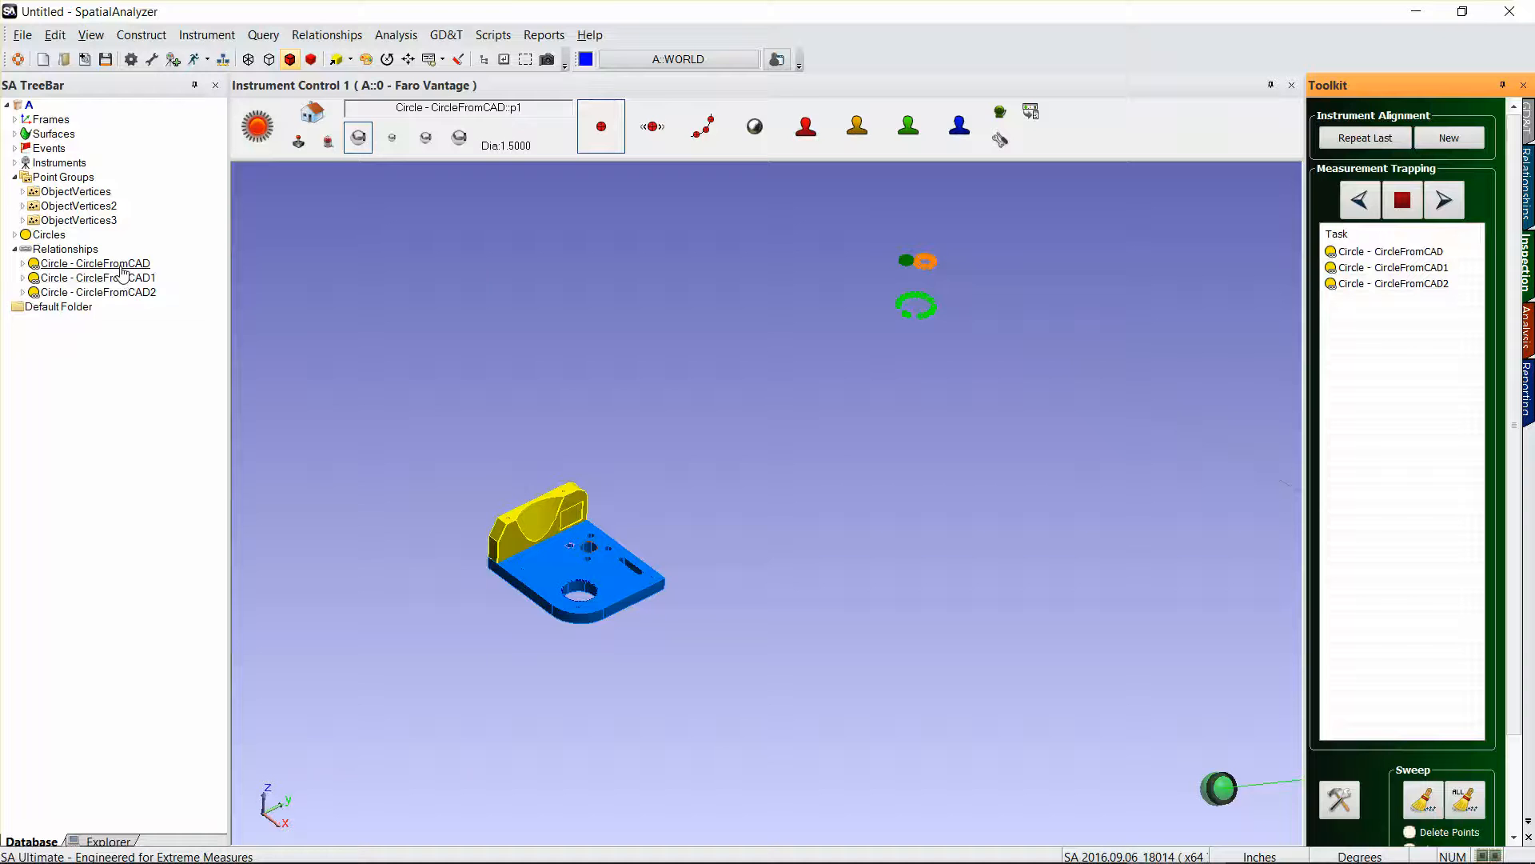
{"action": "mouse_move", "coordinate": [273, 576]}
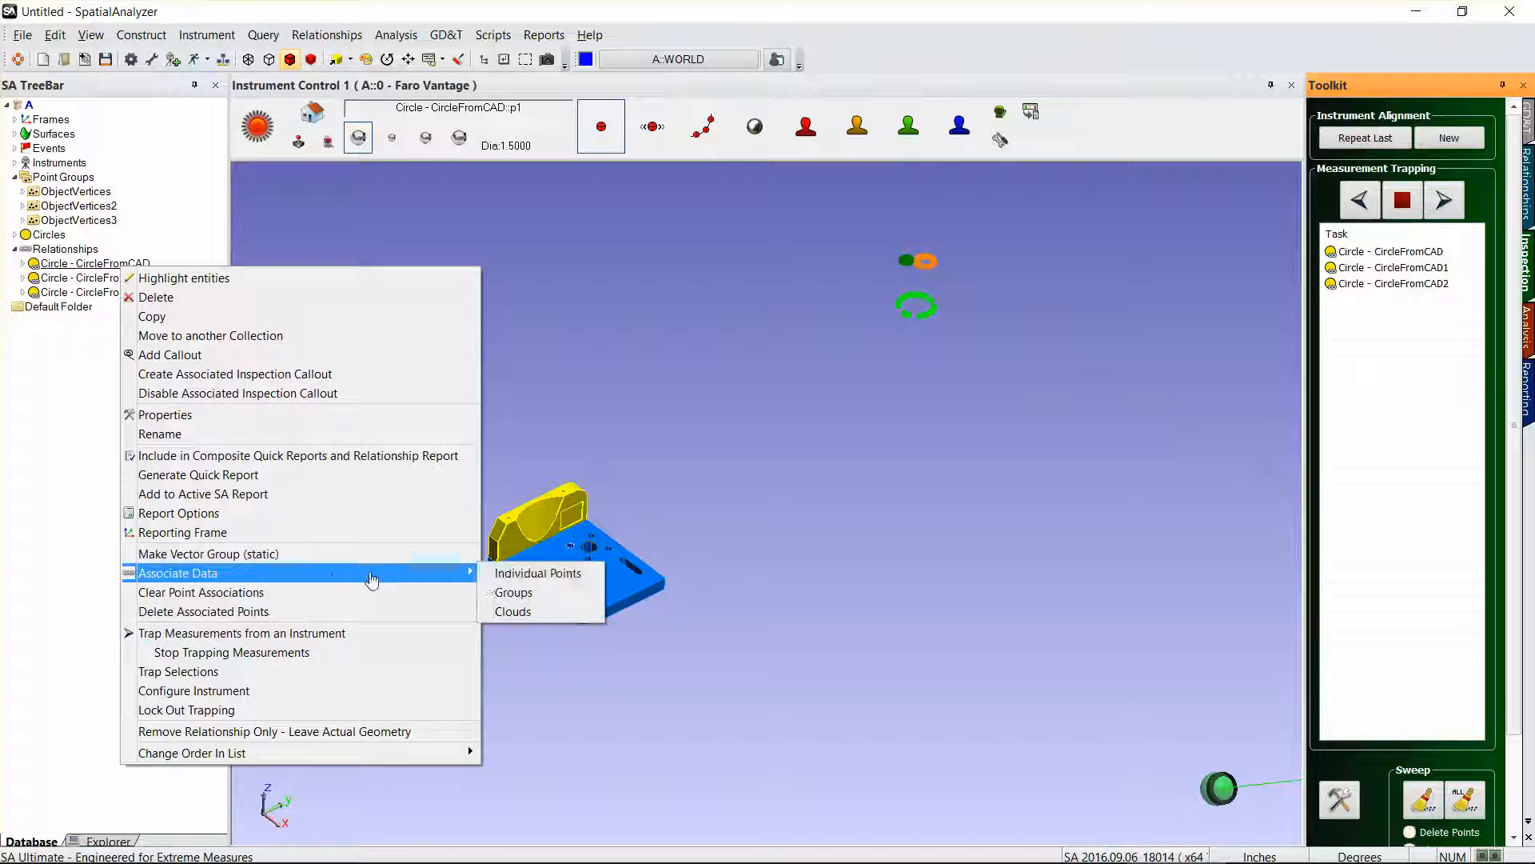
{"action": "left_click", "coordinate": [512, 593]}
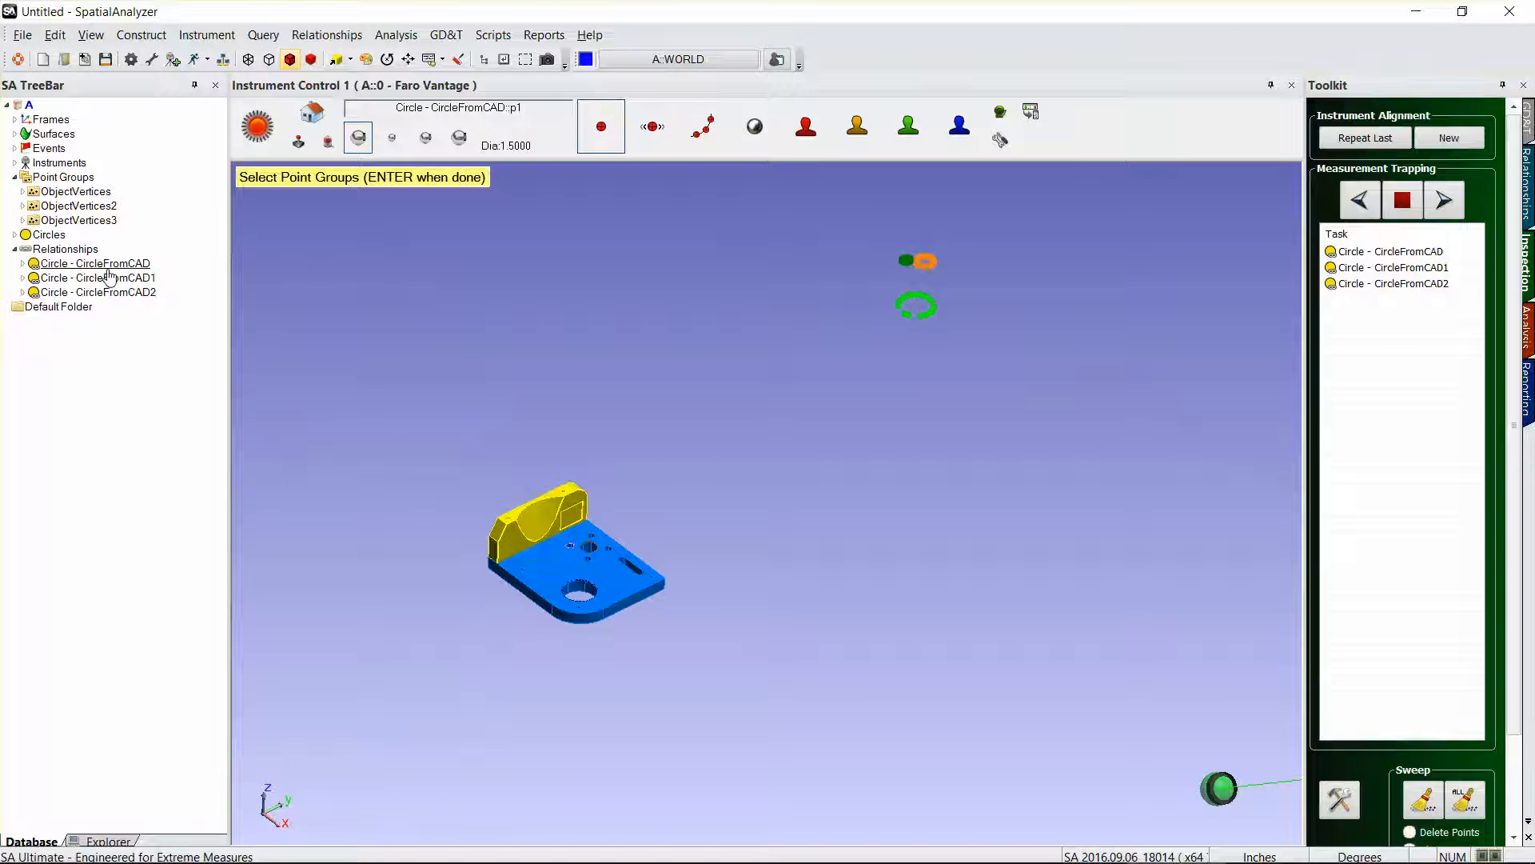
{"action": "left_click", "coordinate": [938, 259]}
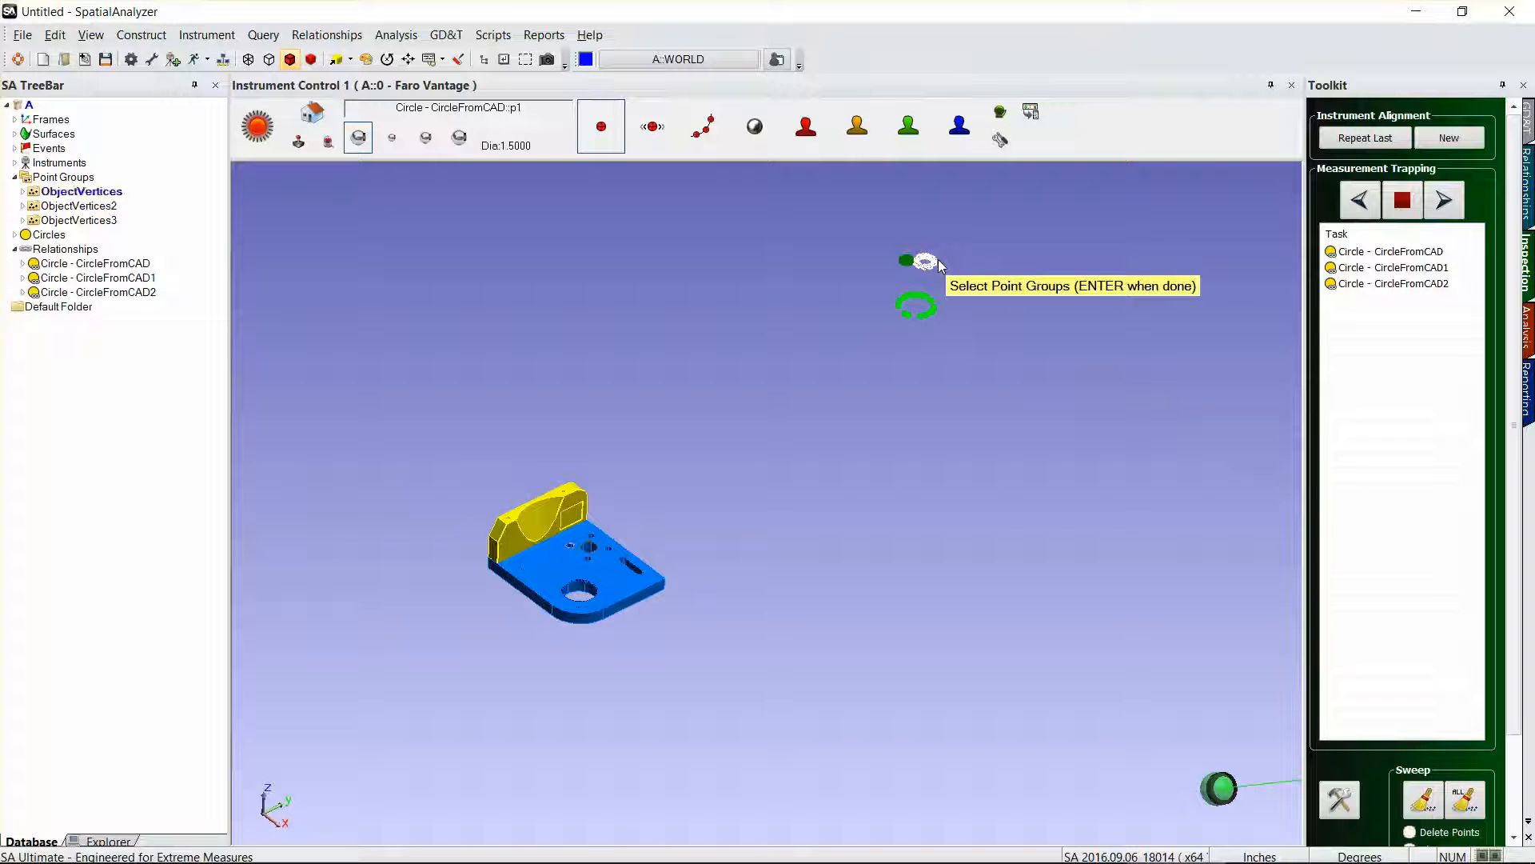
{"action": "key", "text": "Return"}
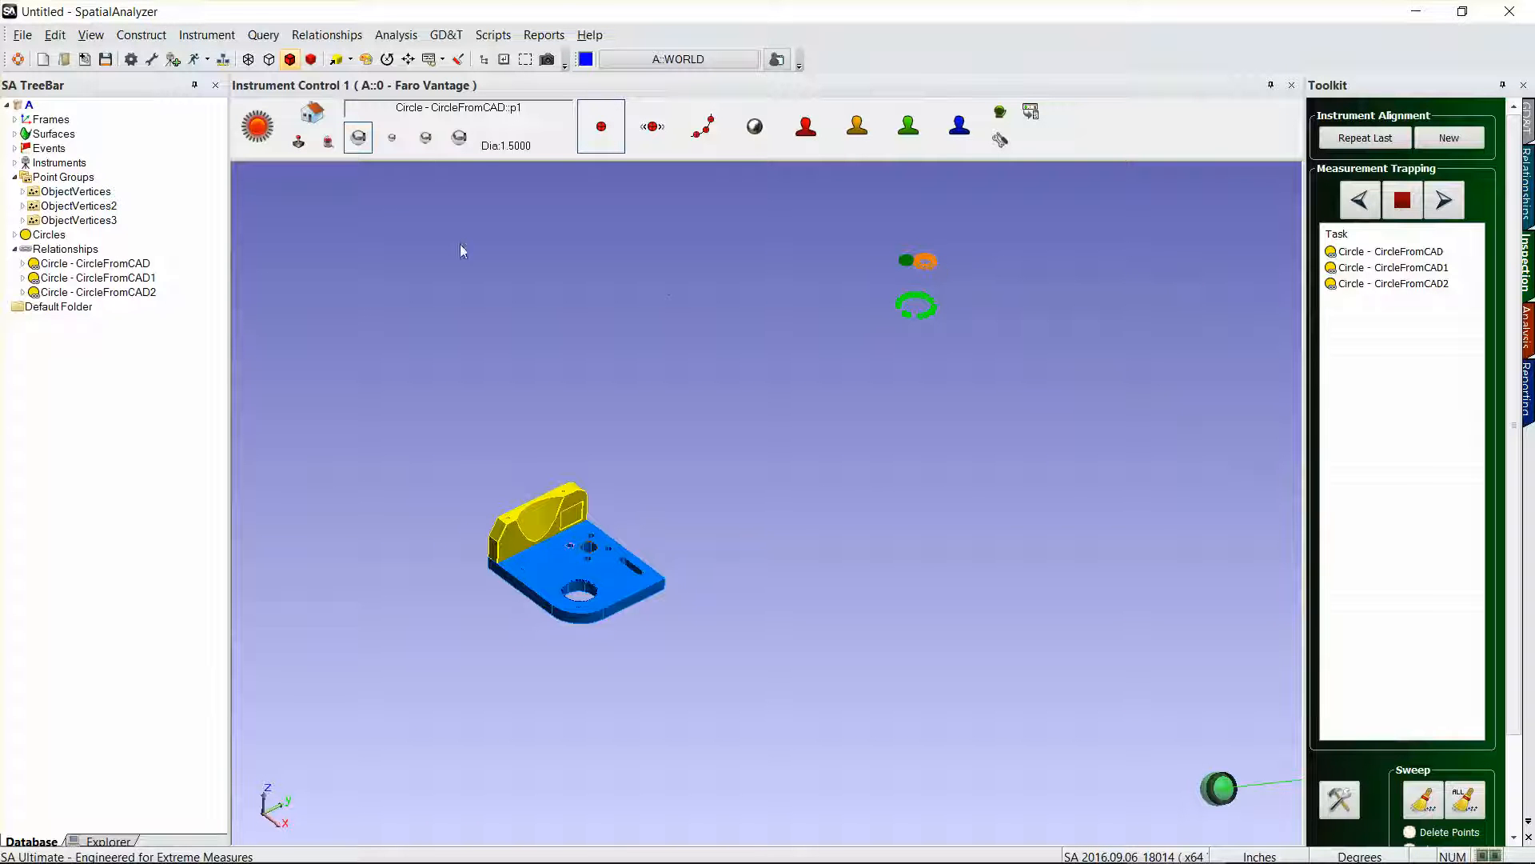
Associate the dark green ObjectVertices3 point group with the Circle - CircleFromCAD1 relationship
{"action": "right_click", "coordinate": [128, 276]}
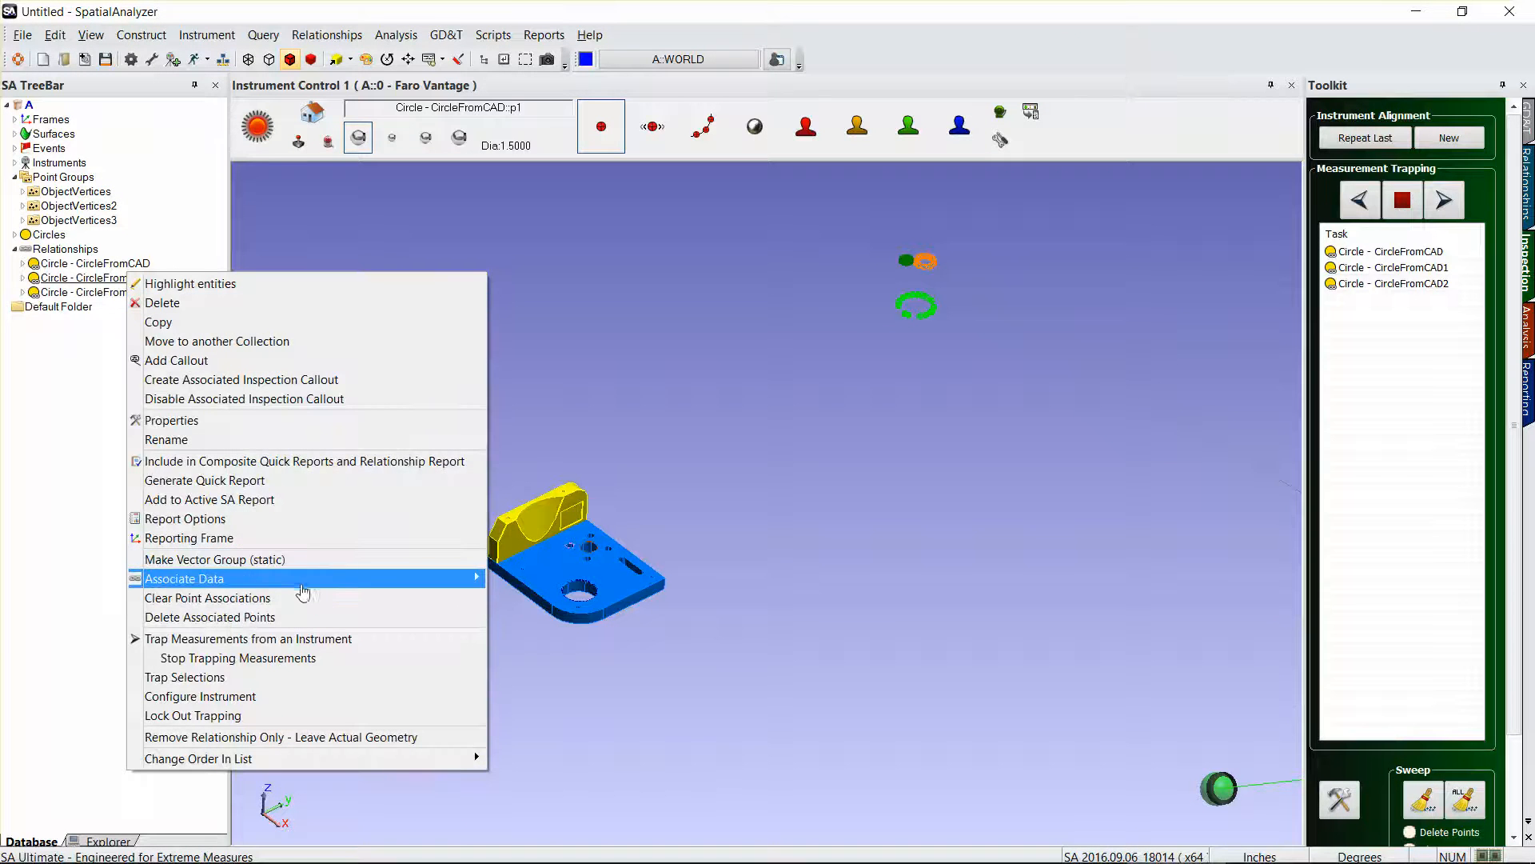
{"action": "mouse_move", "coordinate": [467, 578]}
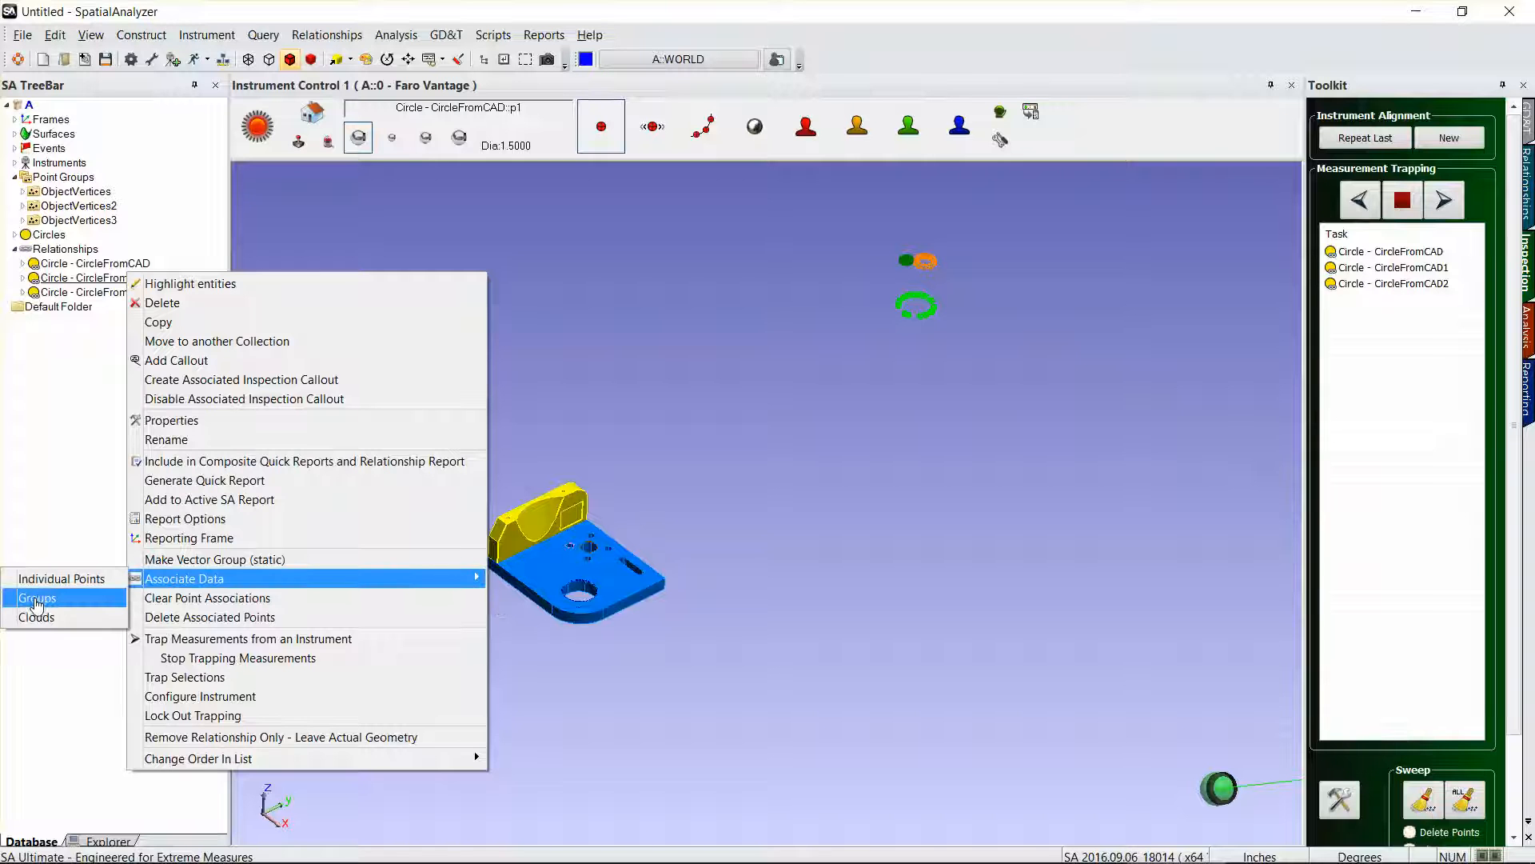
{"action": "left_click", "coordinate": [35, 601]}
{"action": "left_click", "coordinate": [907, 261]}
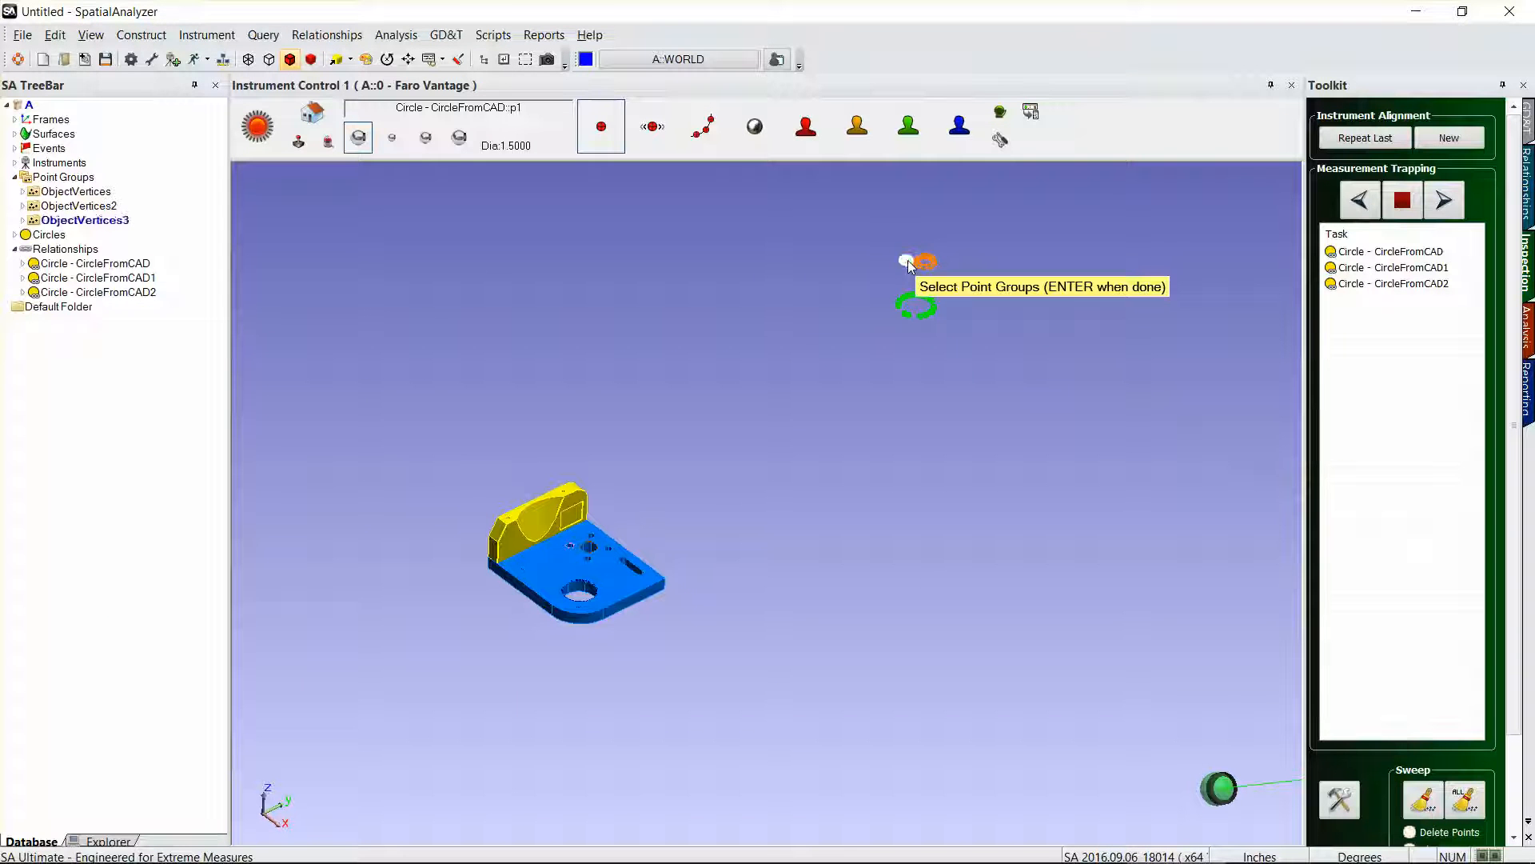
{"action": "key", "text": "Return"}
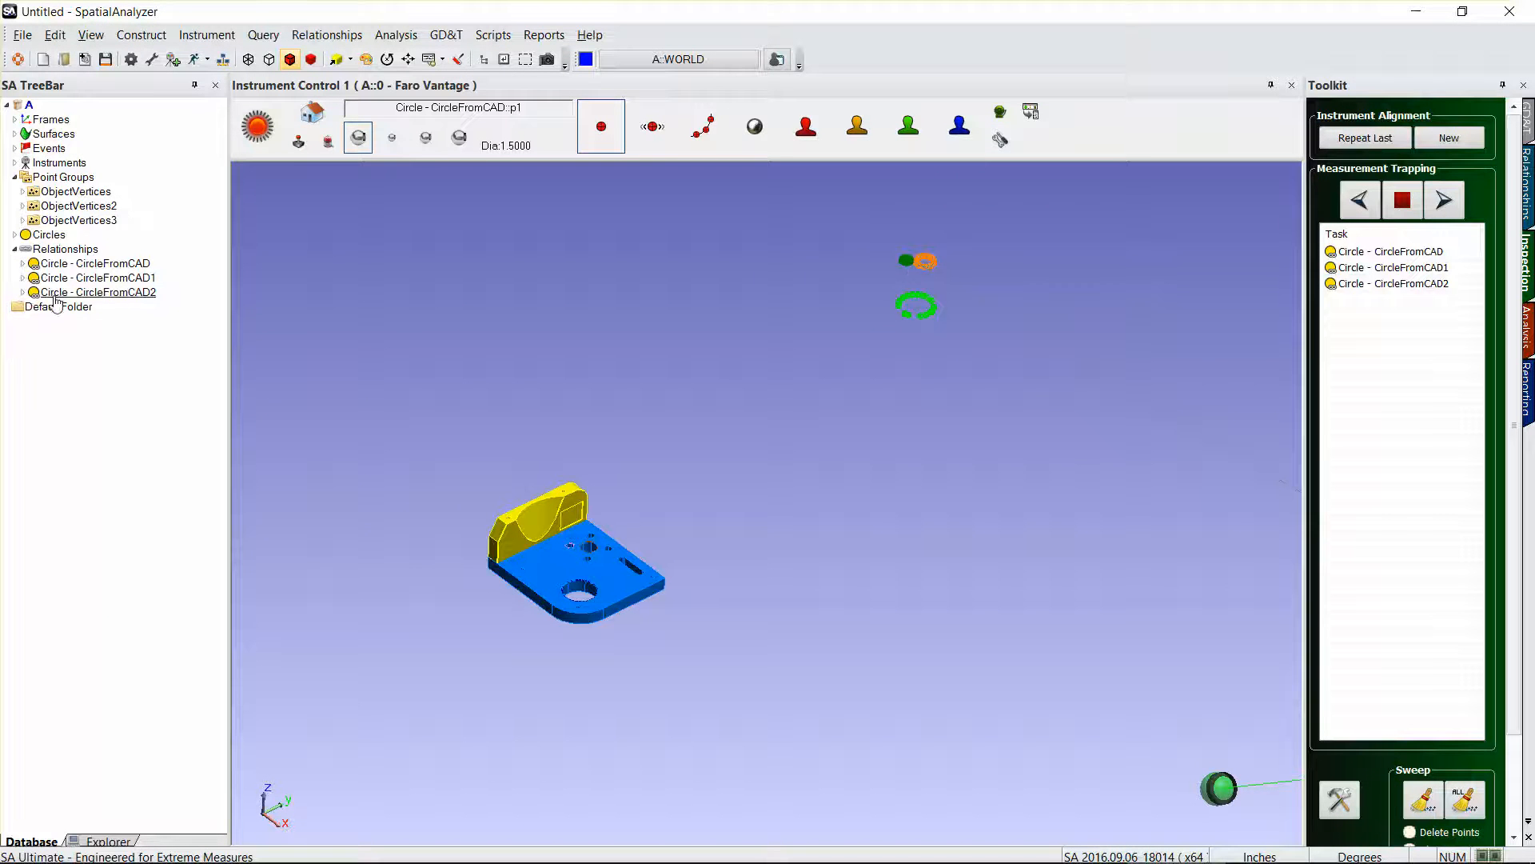
{"action": "right_click", "coordinate": [59, 294]}
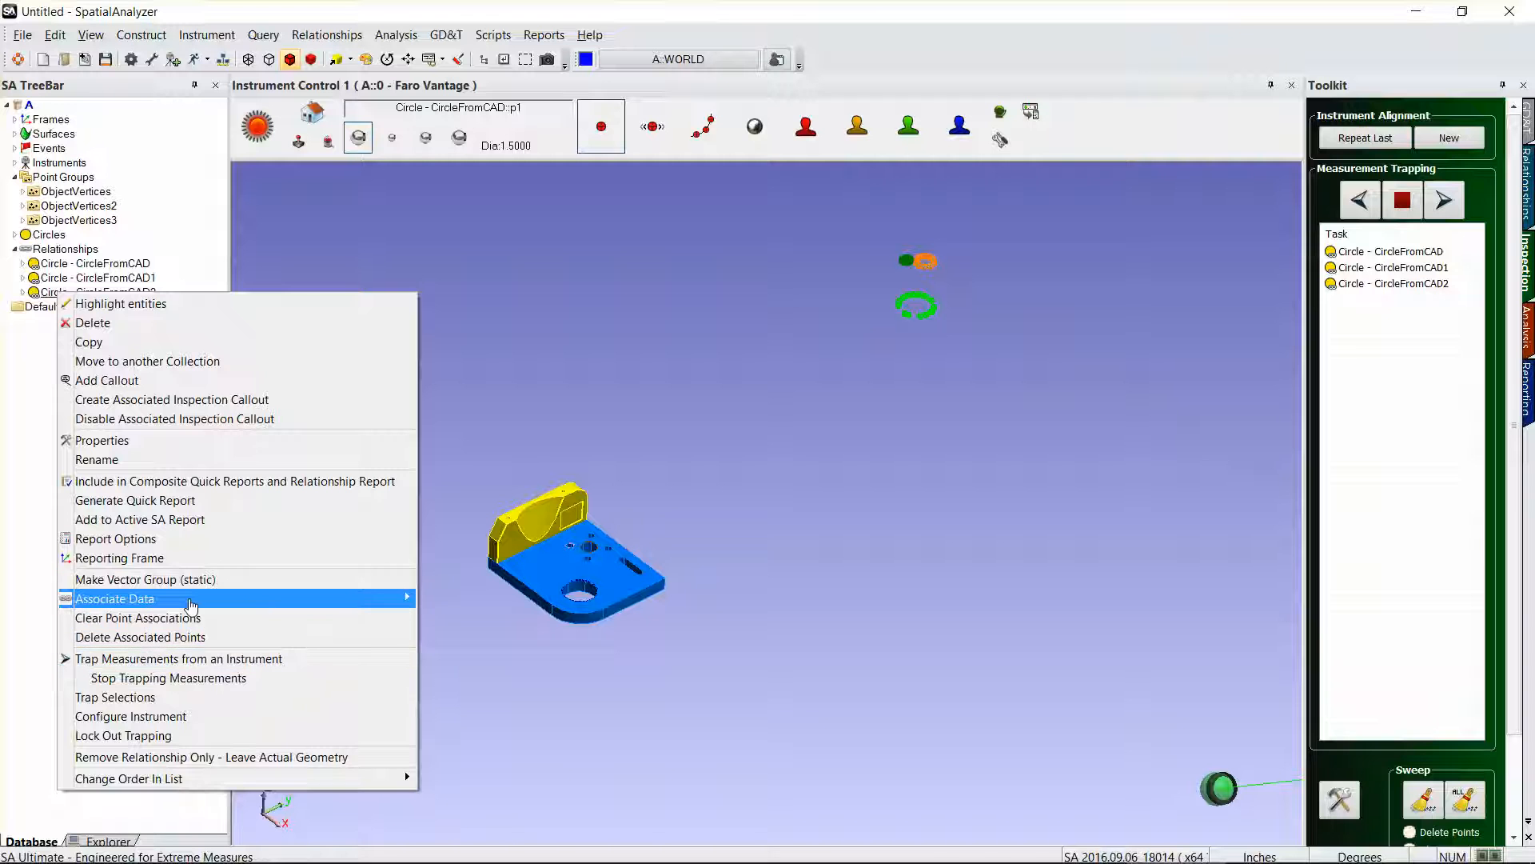
{"action": "mouse_move", "coordinate": [191, 605]}
{"action": "left_click", "coordinate": [450, 637]}
{"action": "key", "text": "Return"}
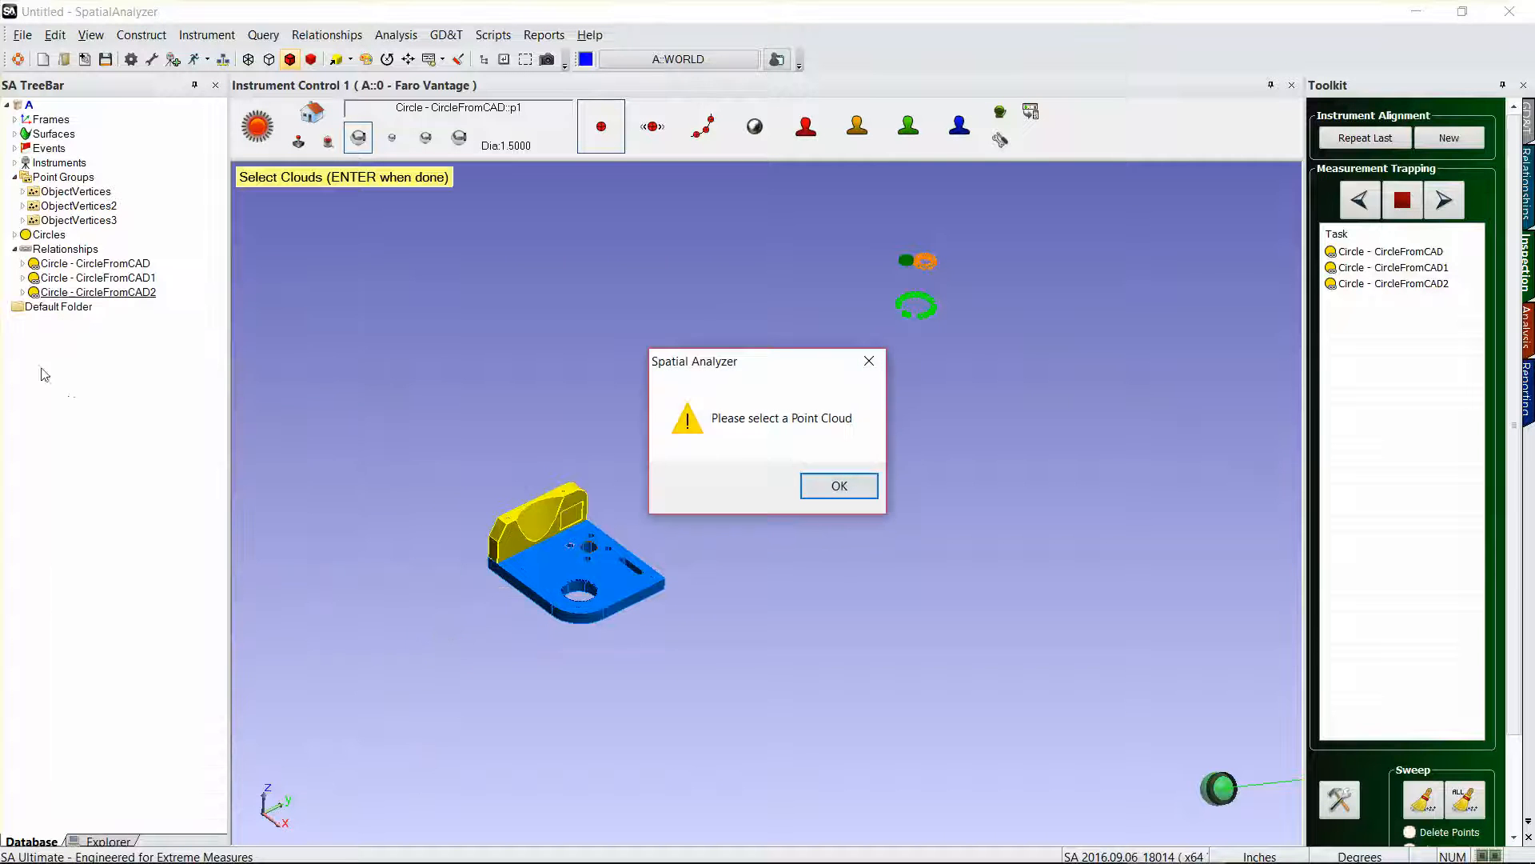
{"action": "left_click", "coordinate": [838, 485]}
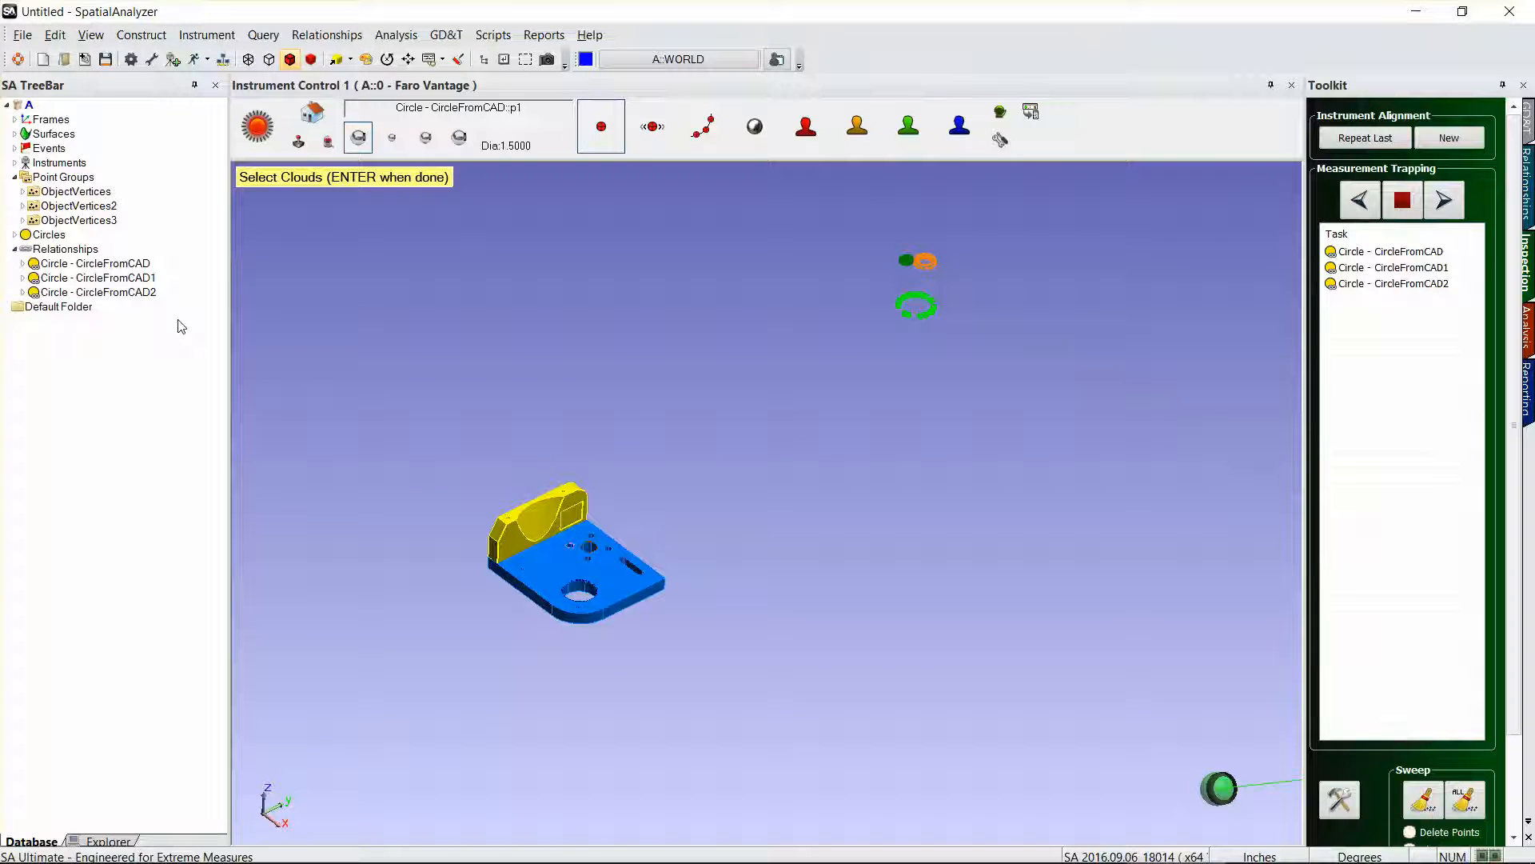
Associate the bright green ObjectVertices2 point group with the Circle - CircleFromCAD2 relationship
{"action": "right_click", "coordinate": [112, 292]}
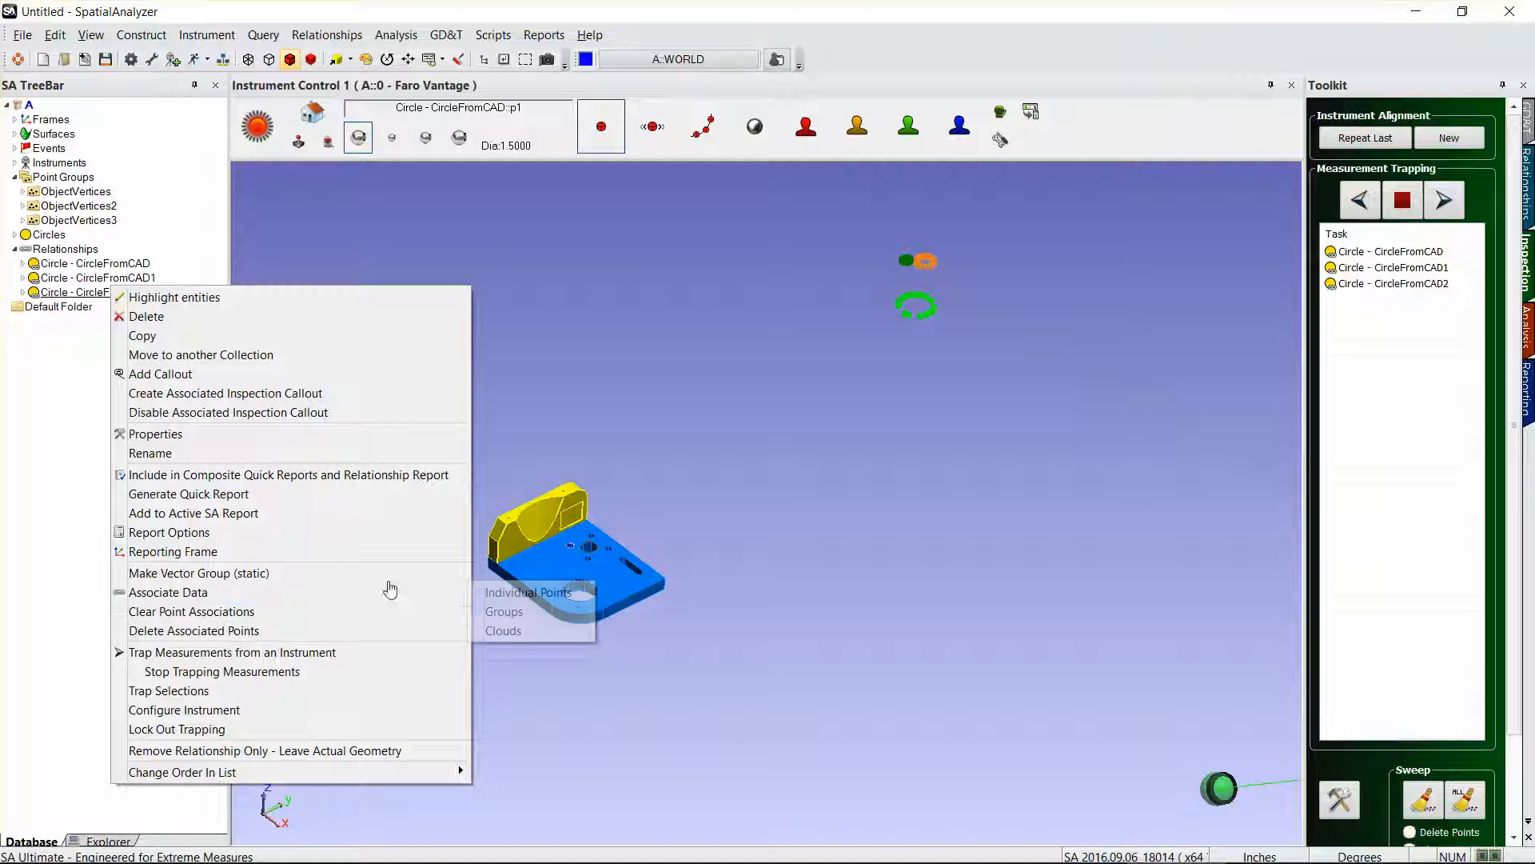
{"action": "left_click", "coordinate": [504, 610]}
{"action": "left_click", "coordinate": [914, 306]}
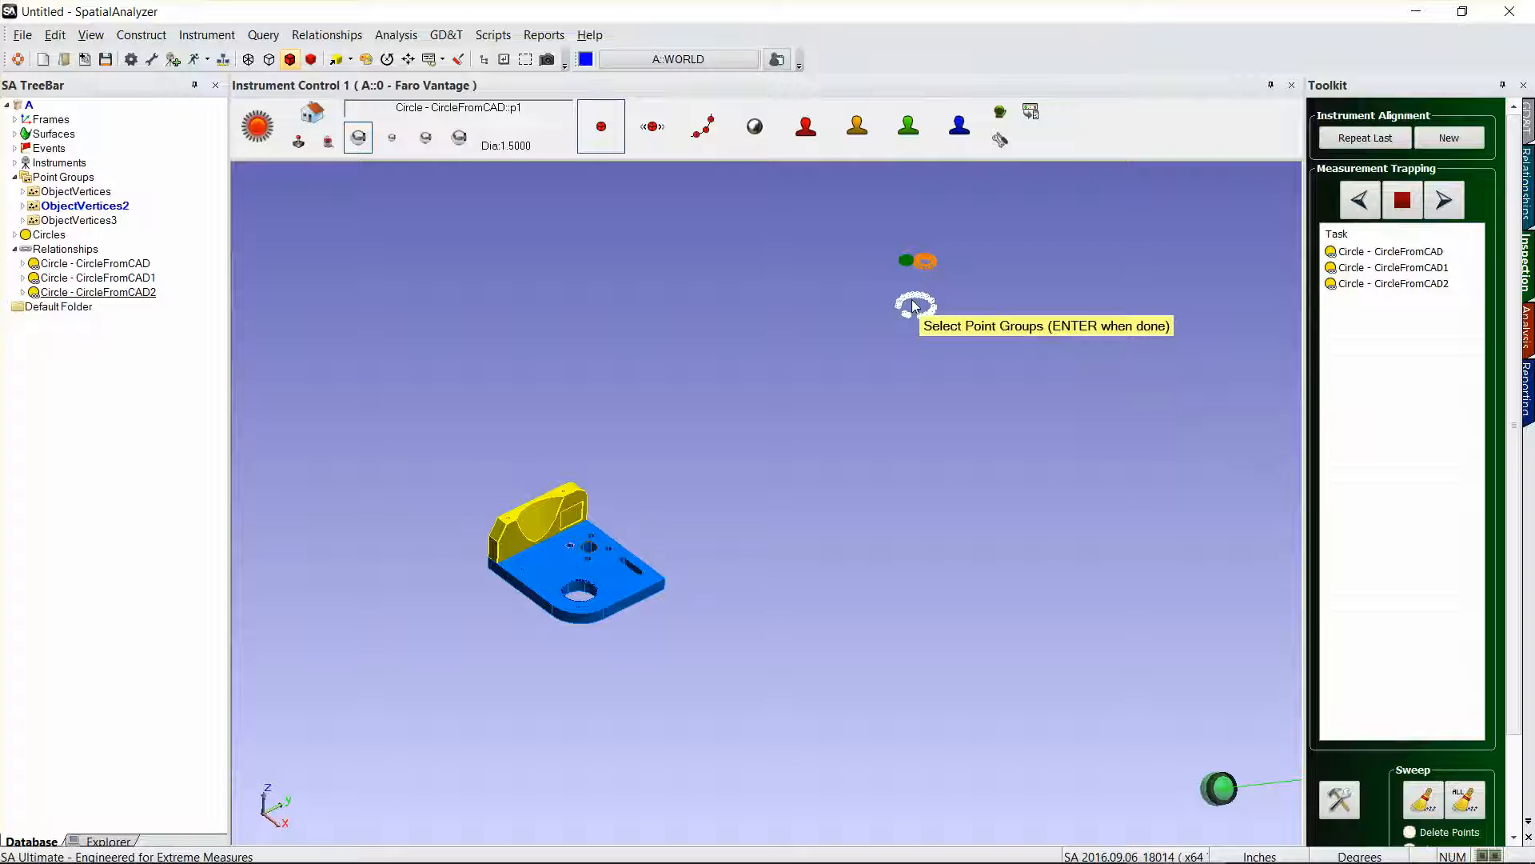
{"action": "key", "text": "Return"}
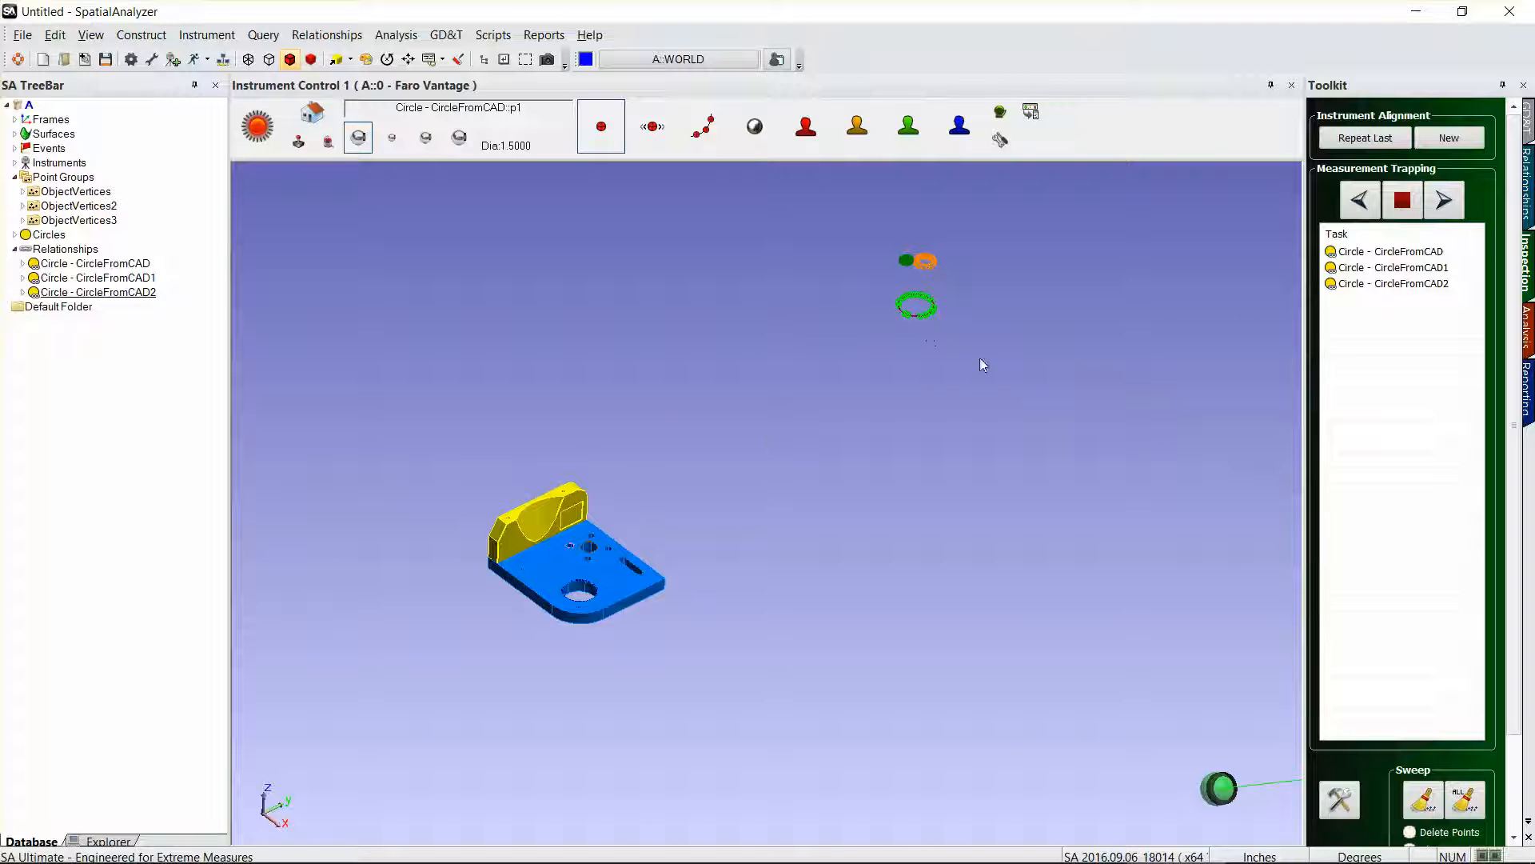
Step through the three circle inspection tasks to check the number of points associated with each, ending with trapping stopped
{"action": "left_click", "coordinate": [1403, 252]}
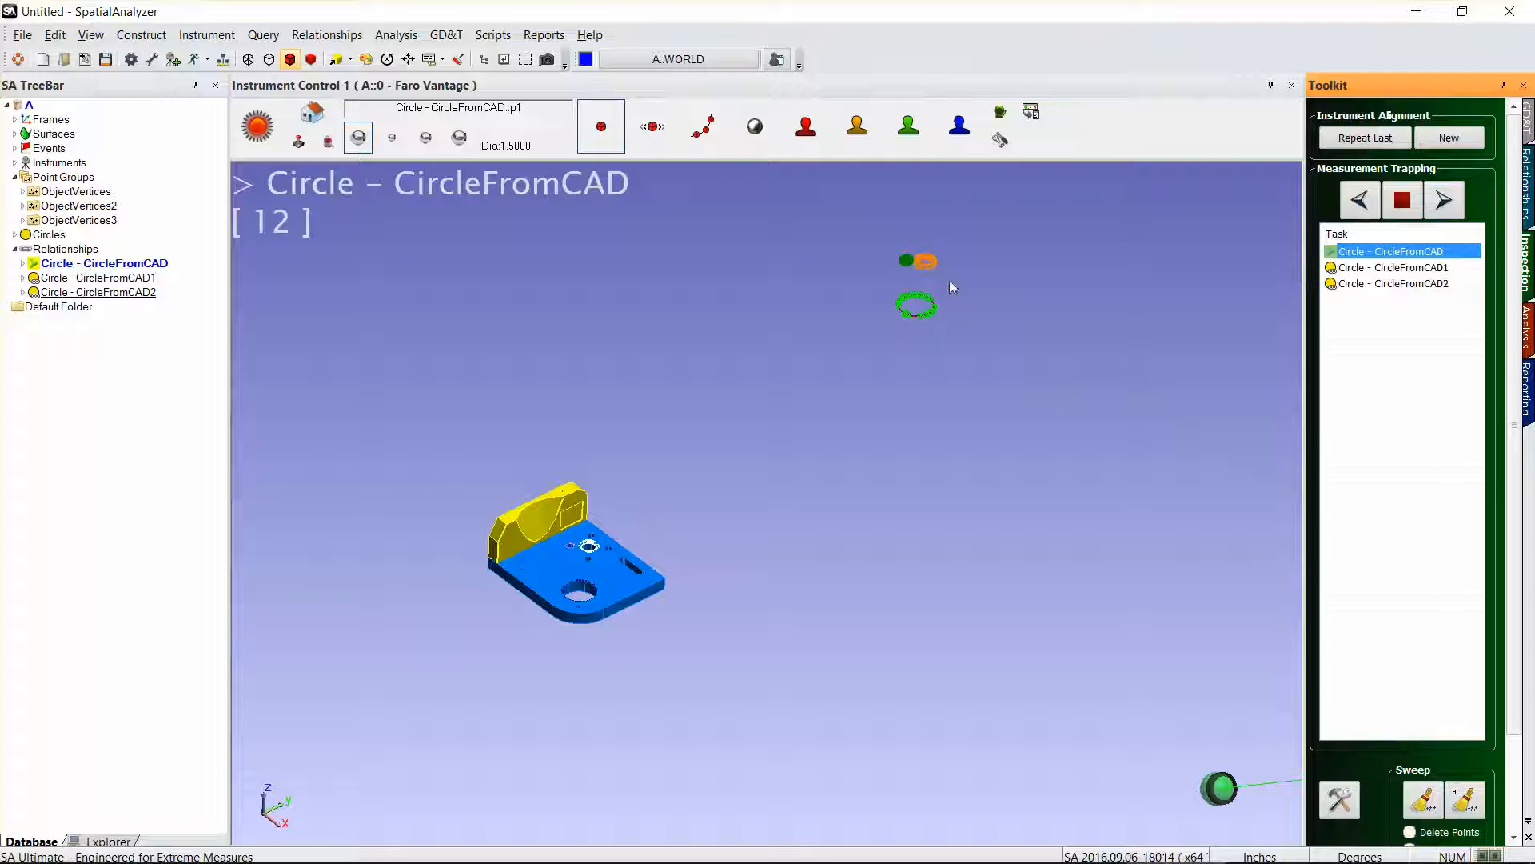
{"action": "left_click", "coordinate": [1446, 203]}
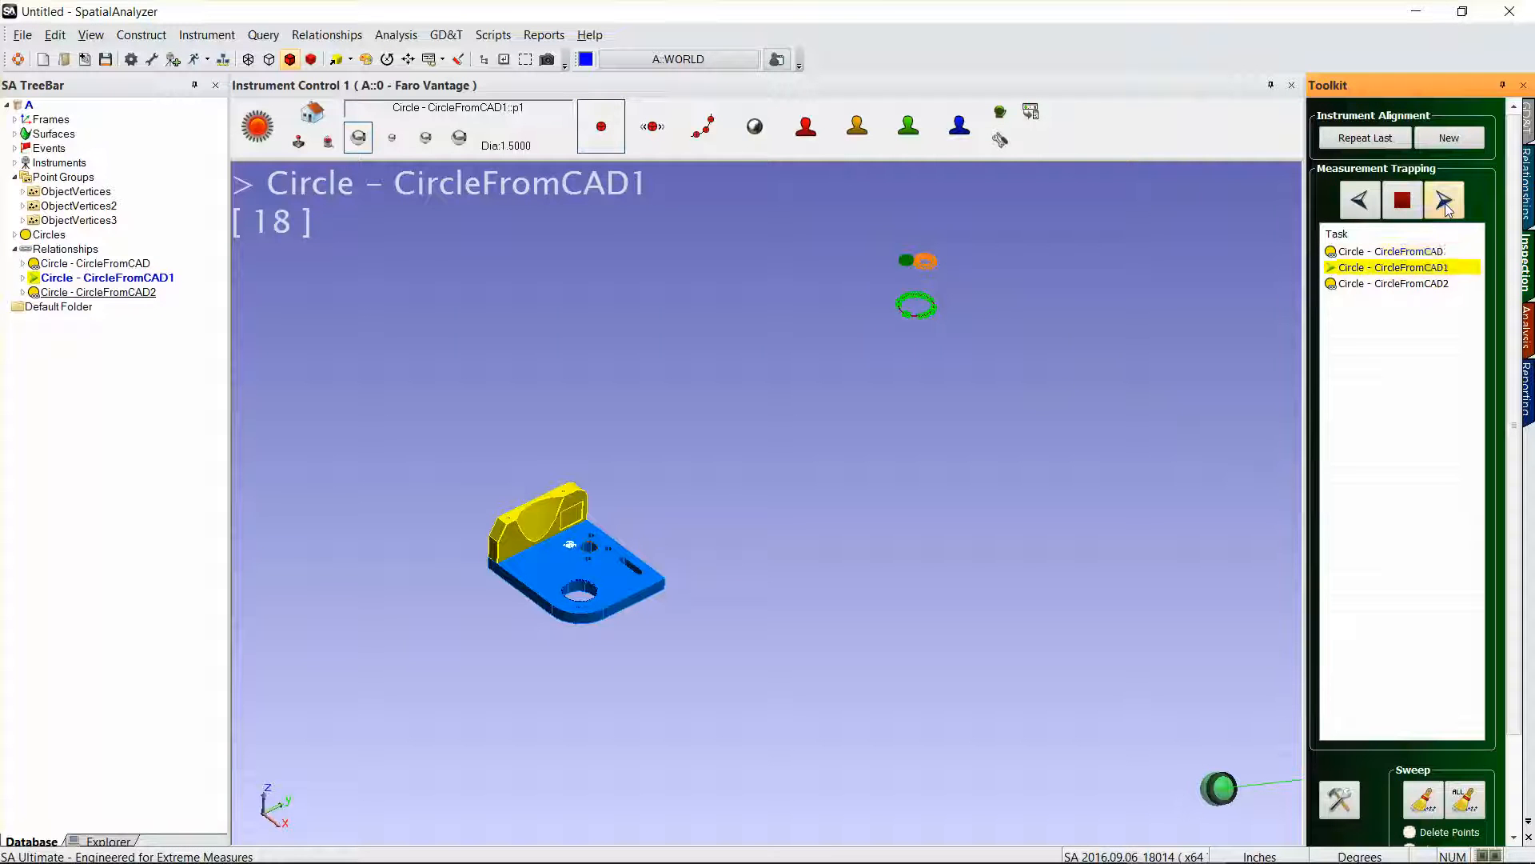
{"action": "left_click", "coordinate": [1445, 203]}
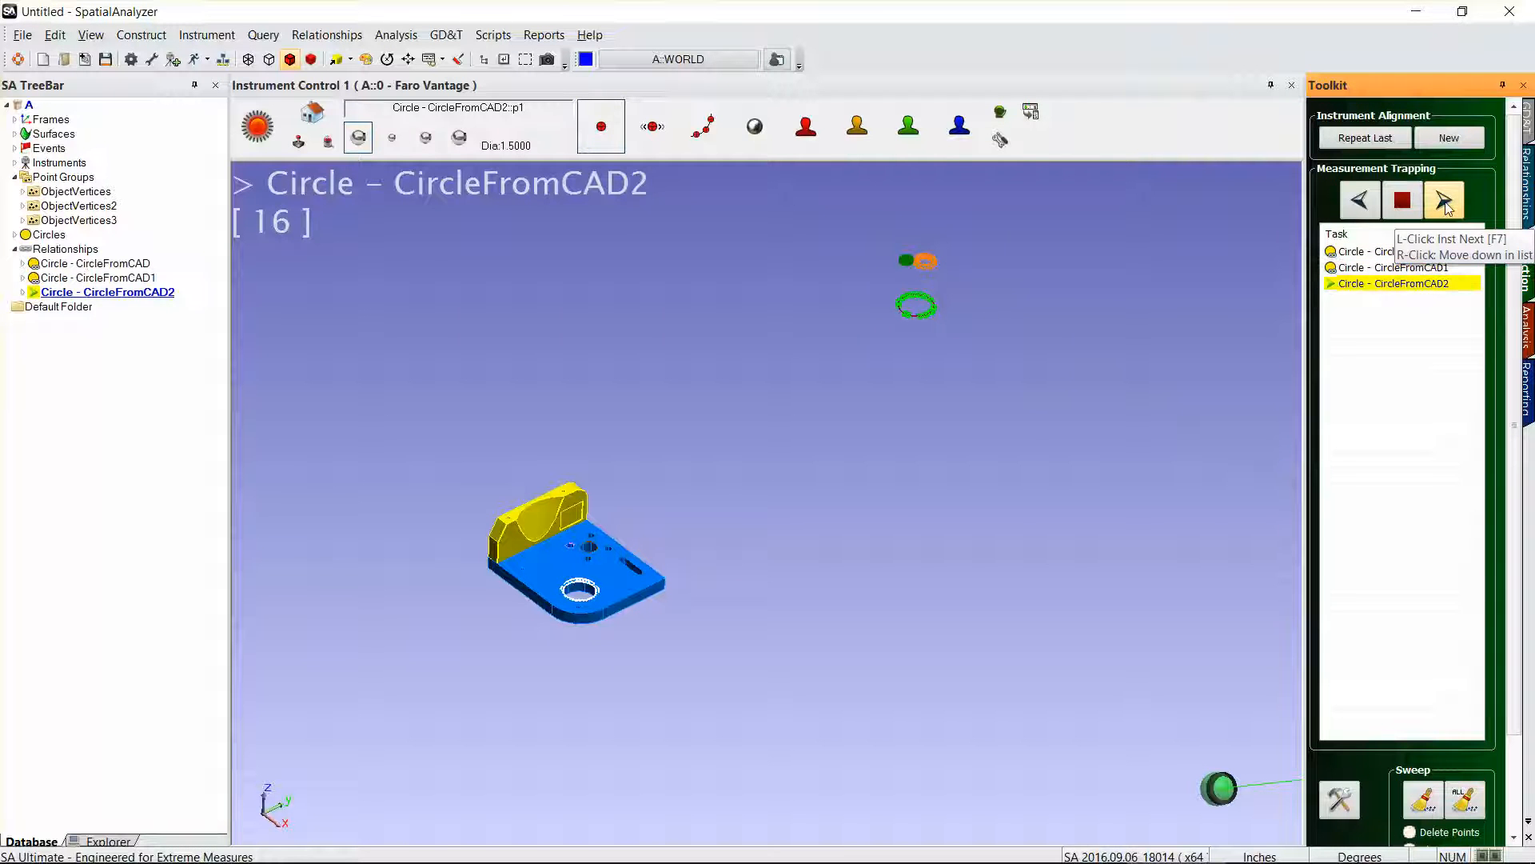
{"action": "left_click", "coordinate": [1446, 203]}
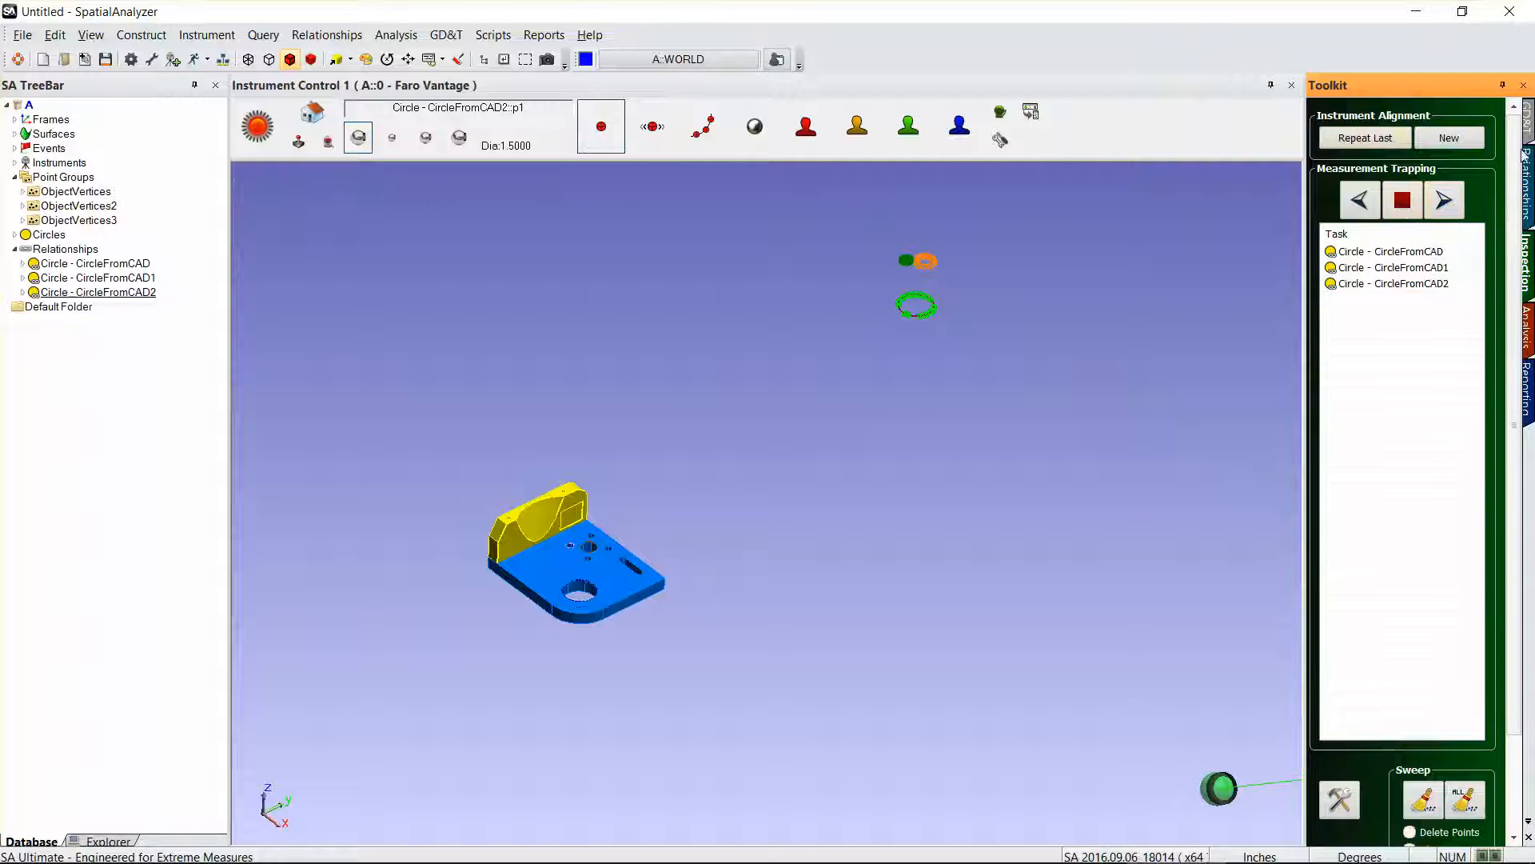
Start a new instrument alignment by Nominal Geometry Relationships, including all three circle relationships: CircleFromCAD, CircleFromCAD1 and CircleFromCAD2
{"action": "left_click", "coordinate": [1448, 141]}
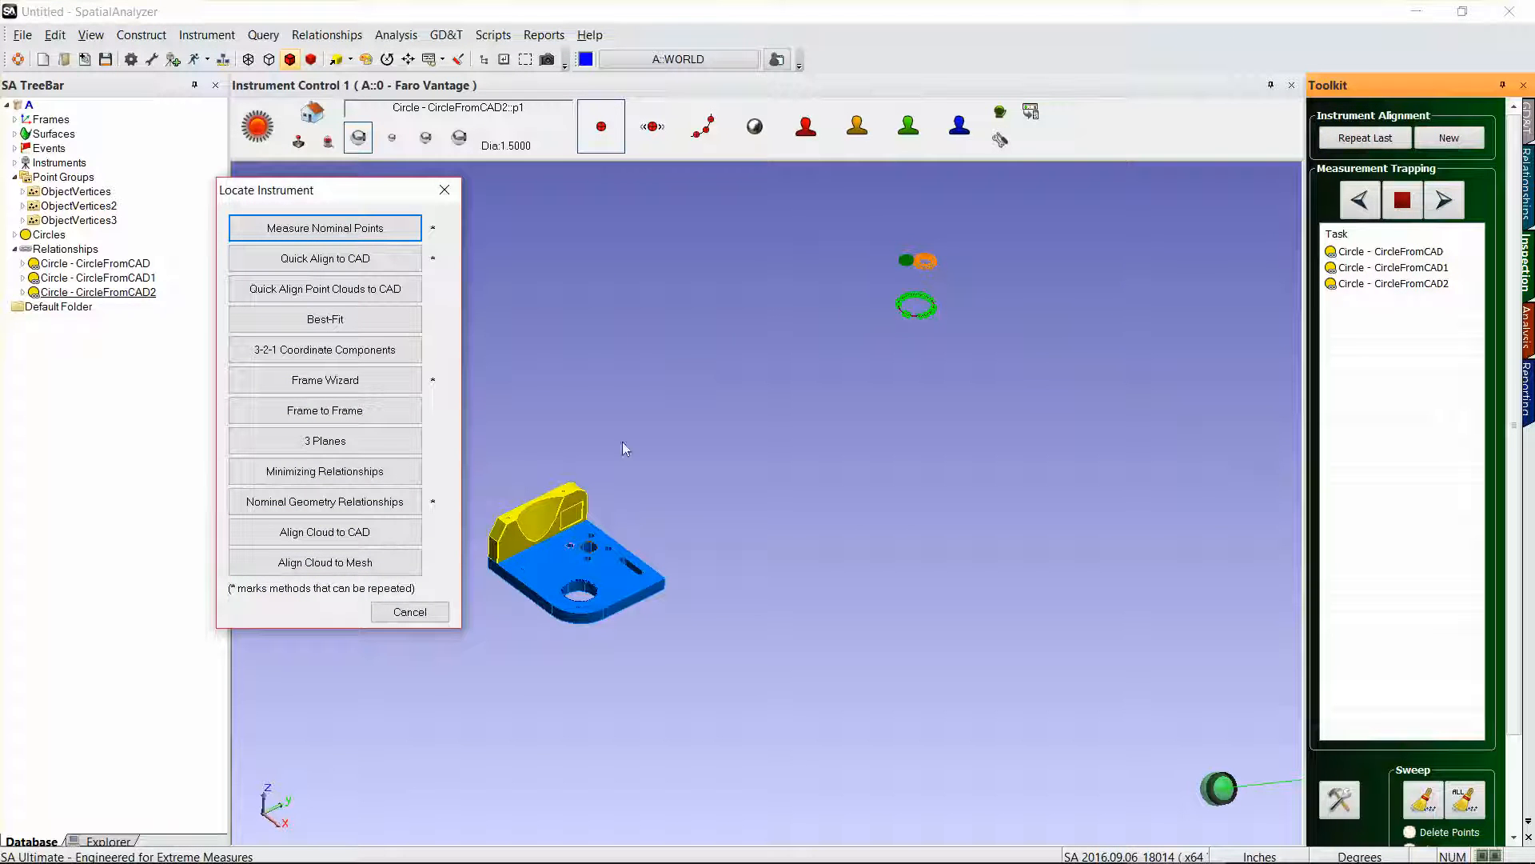
{"action": "left_click", "coordinate": [273, 504]}
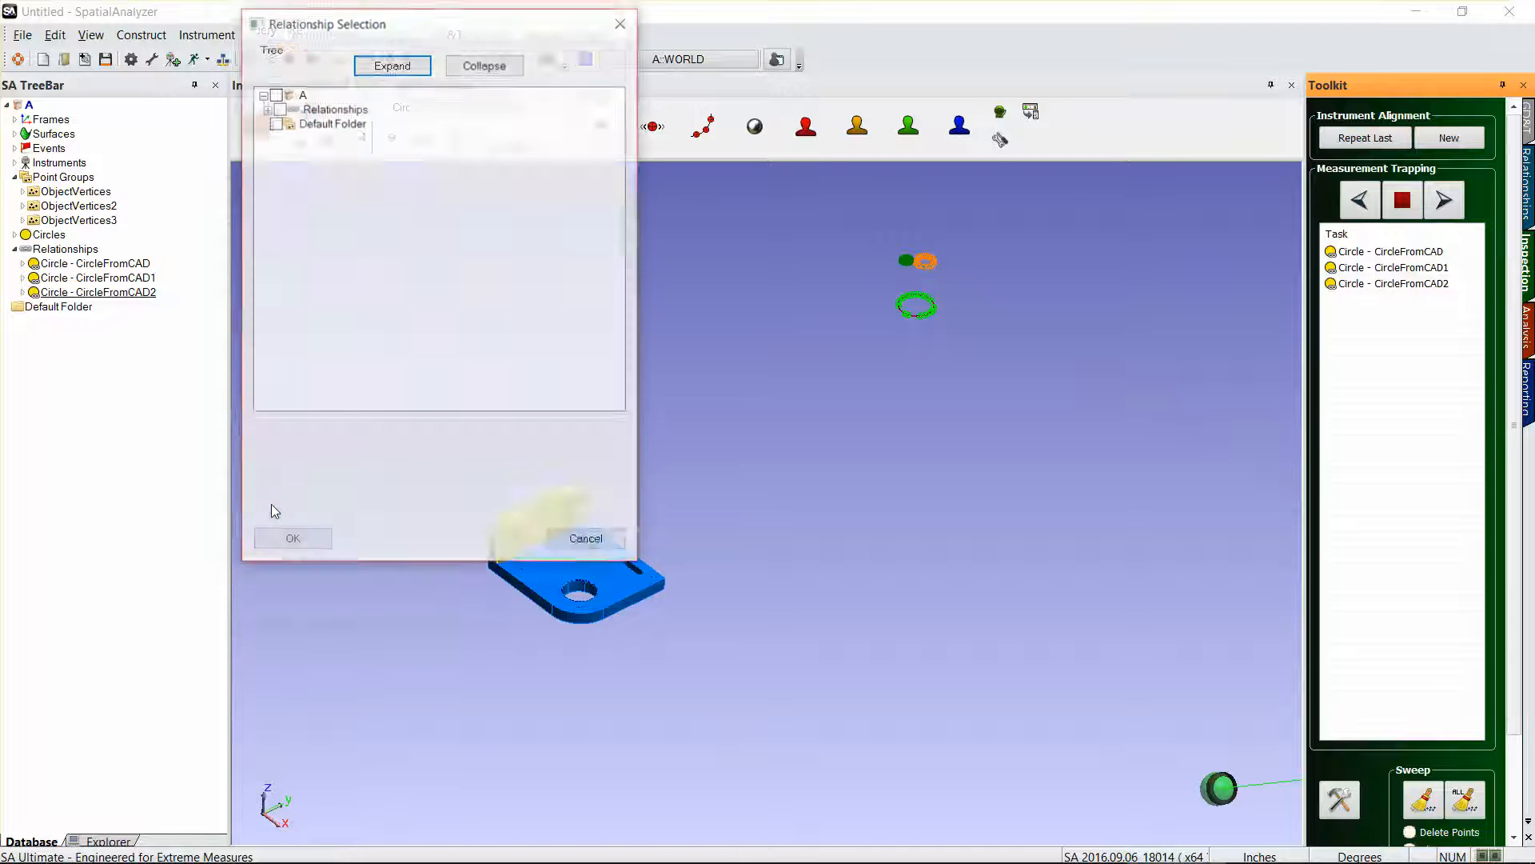
{"action": "left_click", "coordinate": [266, 109]}
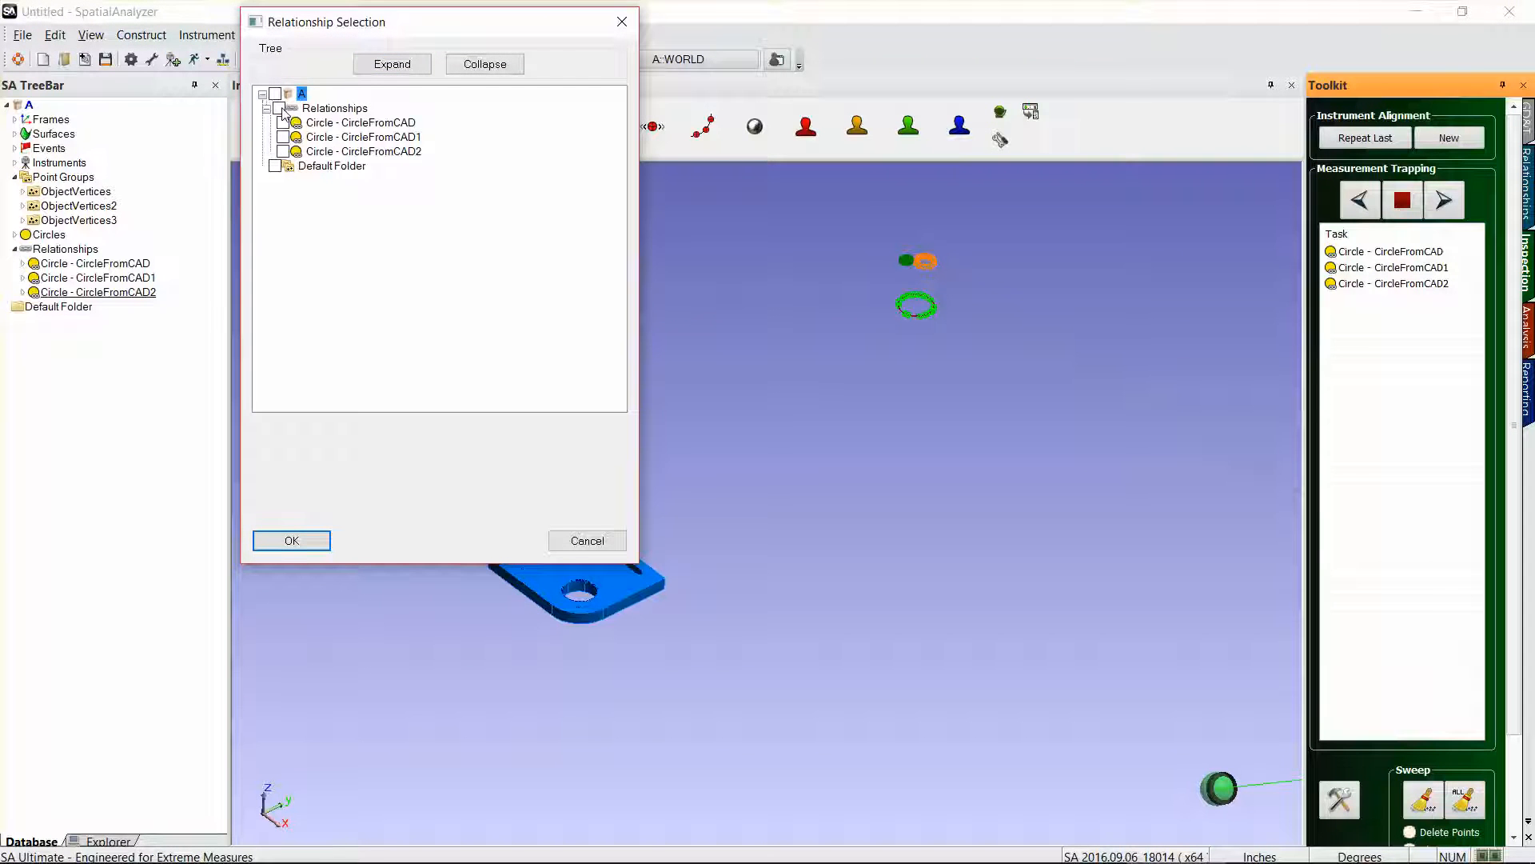
{"action": "left_click", "coordinate": [278, 108]}
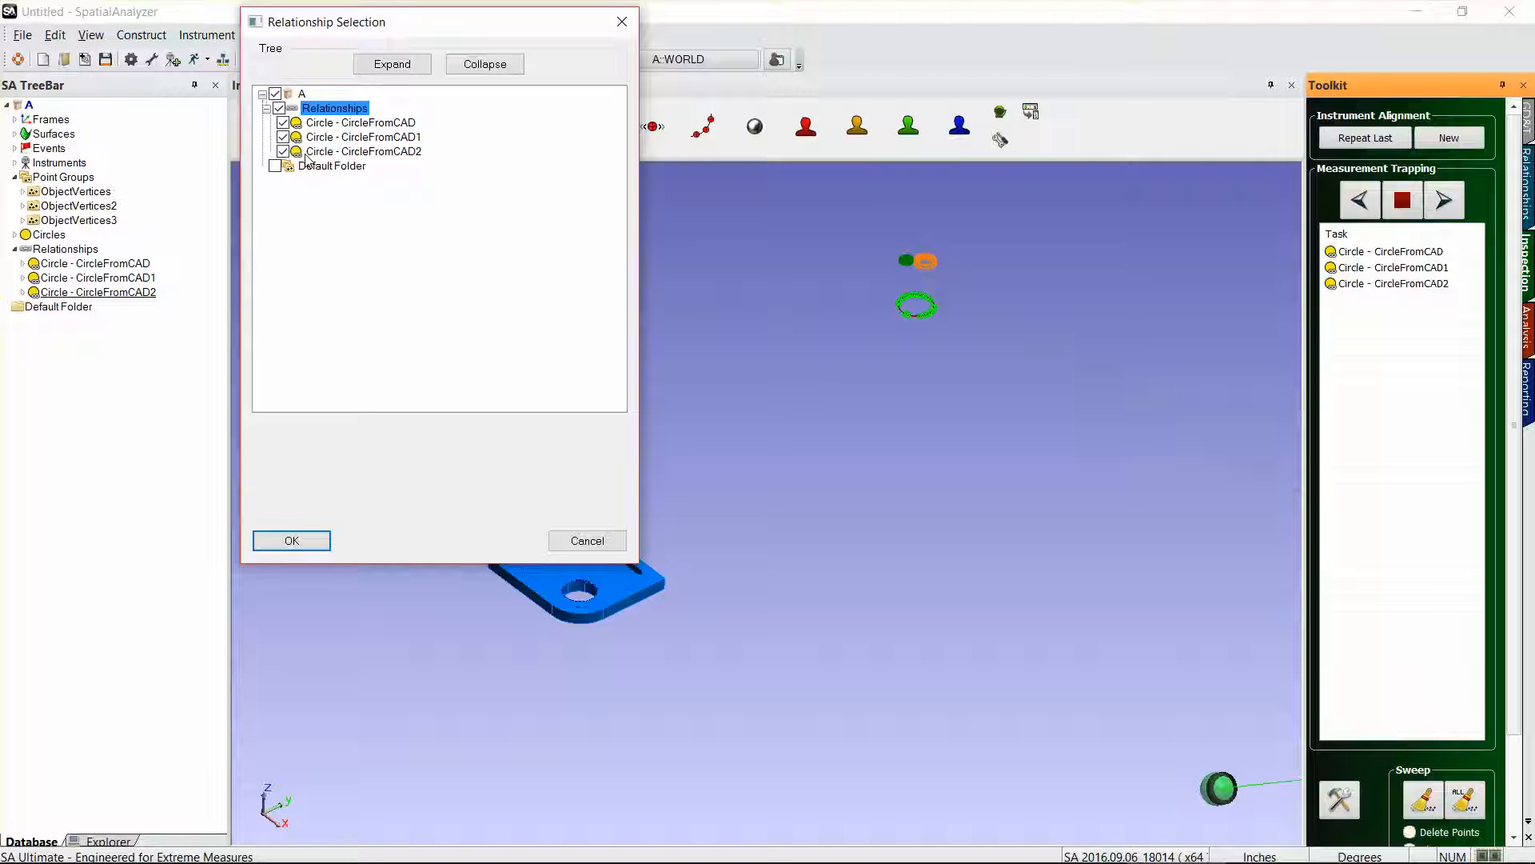
{"action": "left_click", "coordinate": [289, 539]}
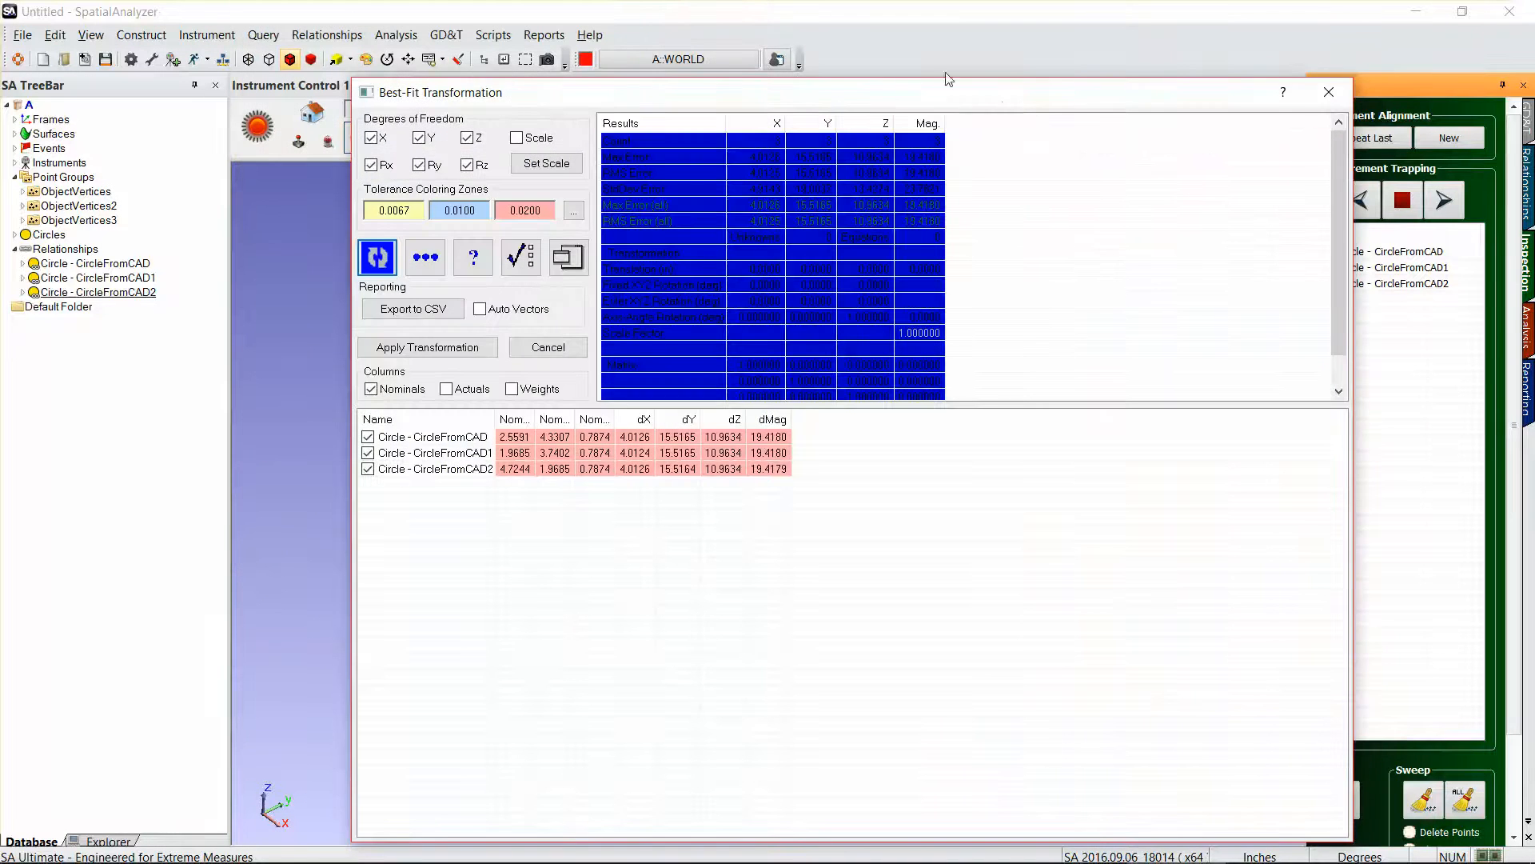
Solve the best-fit for the three circle relationships with all six degrees of freedom and apply the transformation to the instrument
{"action": "left_click_drag", "start_coordinate": [918, 96], "coordinate": [1534, 68]}
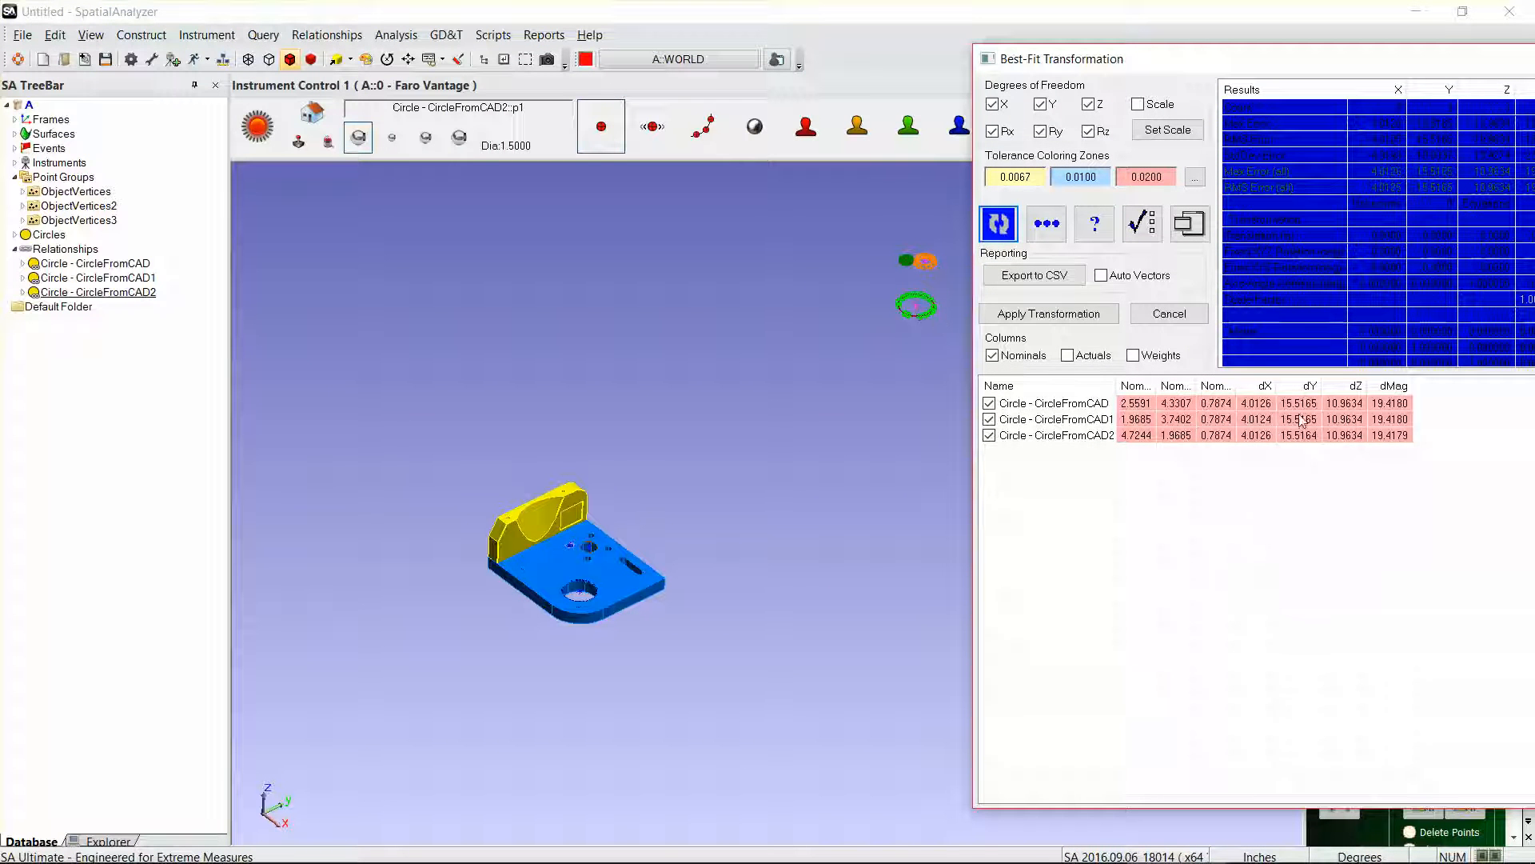
{"action": "left_click", "coordinate": [990, 435]}
{"action": "left_click", "coordinate": [998, 224]}
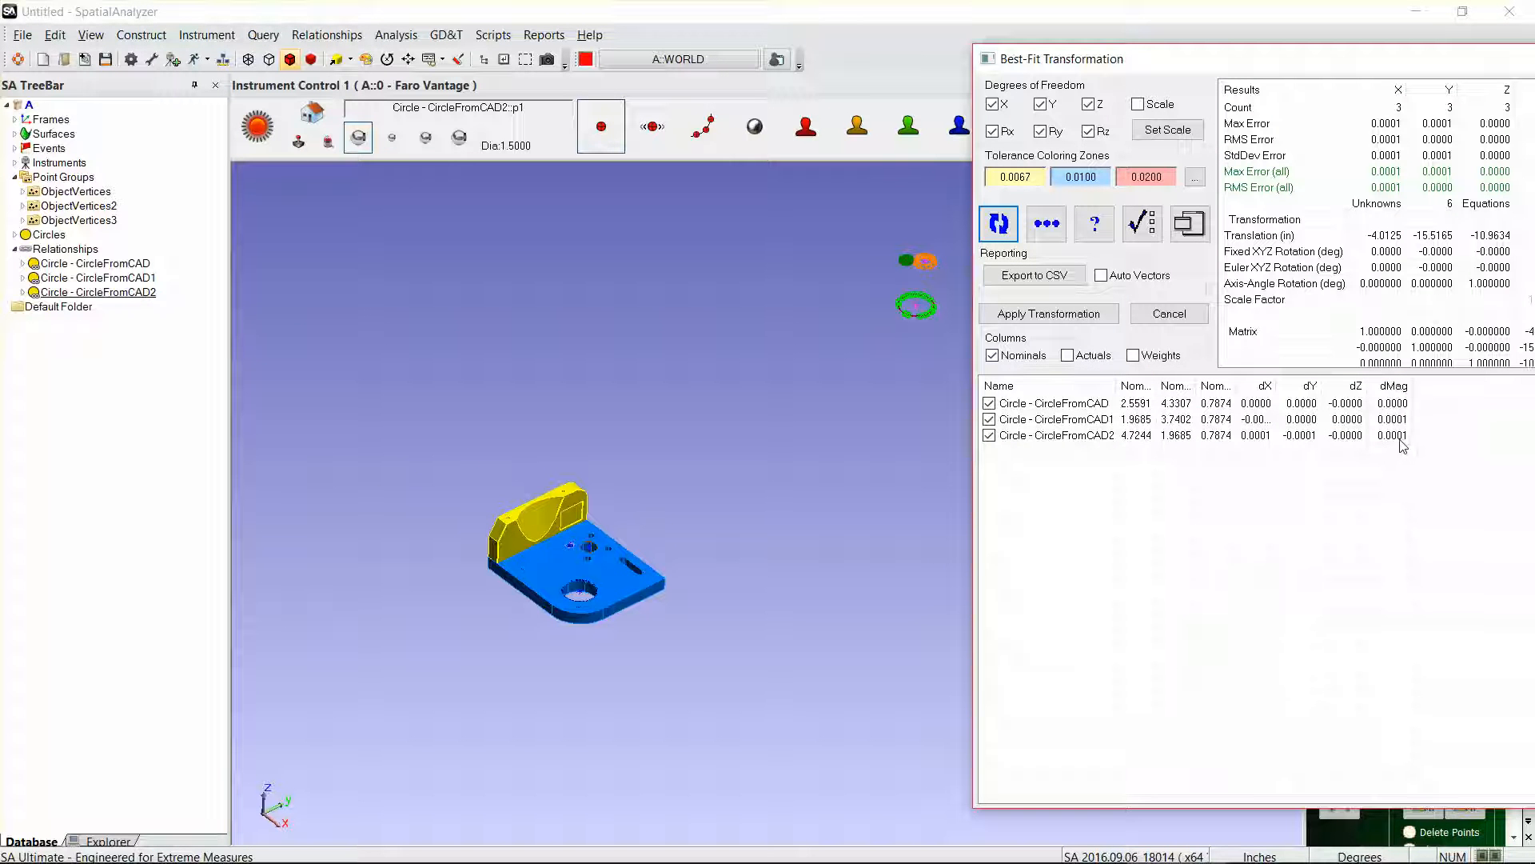
{"action": "mouse_move", "coordinate": [1405, 443]}
{"action": "left_click_drag", "start_coordinate": [1335, 63], "coordinate": [959, 39]}
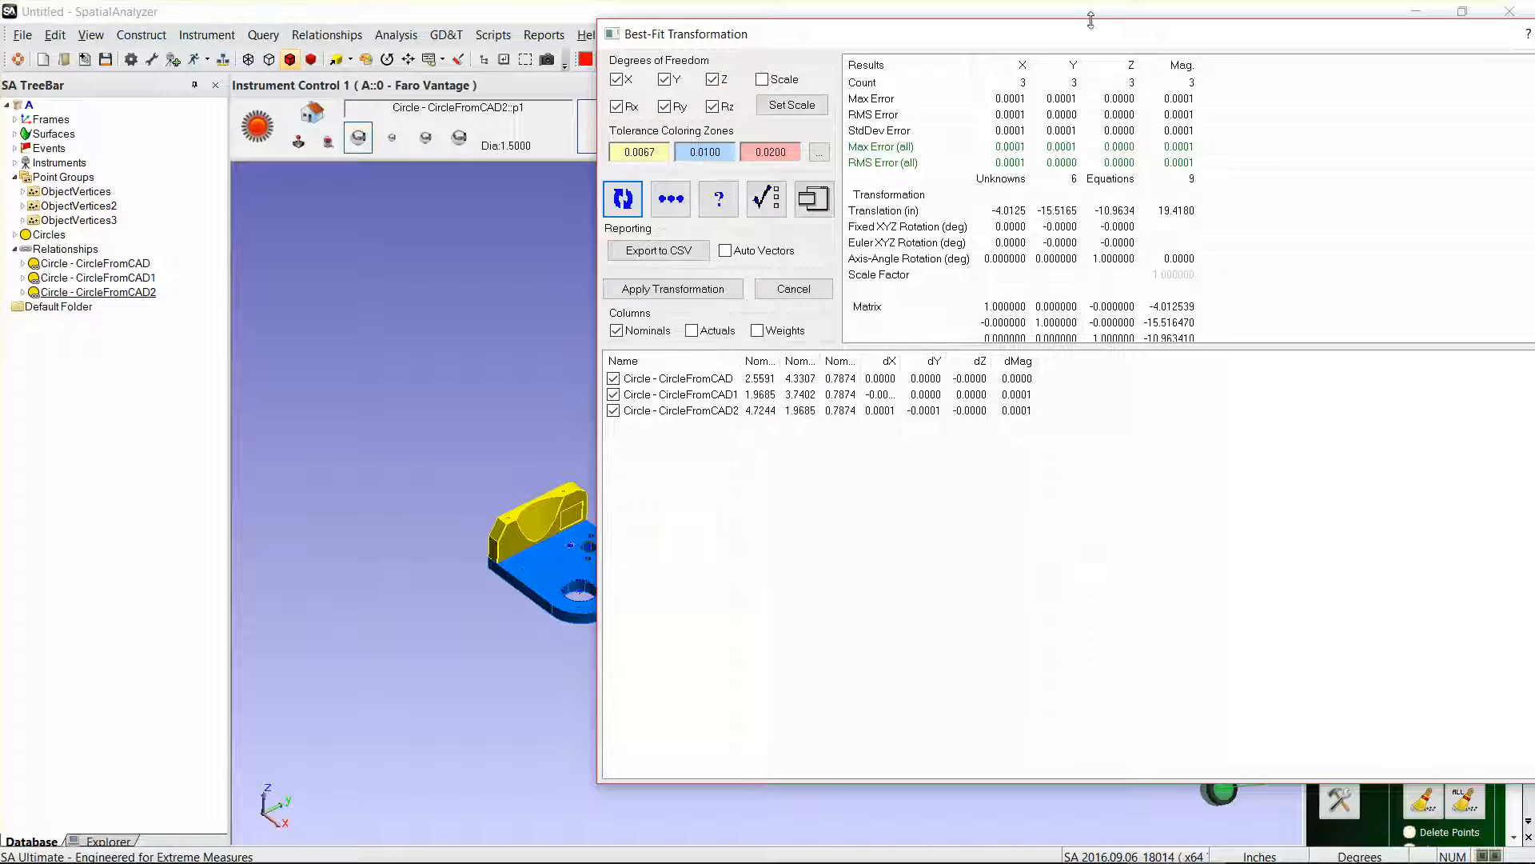
{"action": "left_click_drag", "start_coordinate": [1081, 38], "coordinate": [1463, 89]}
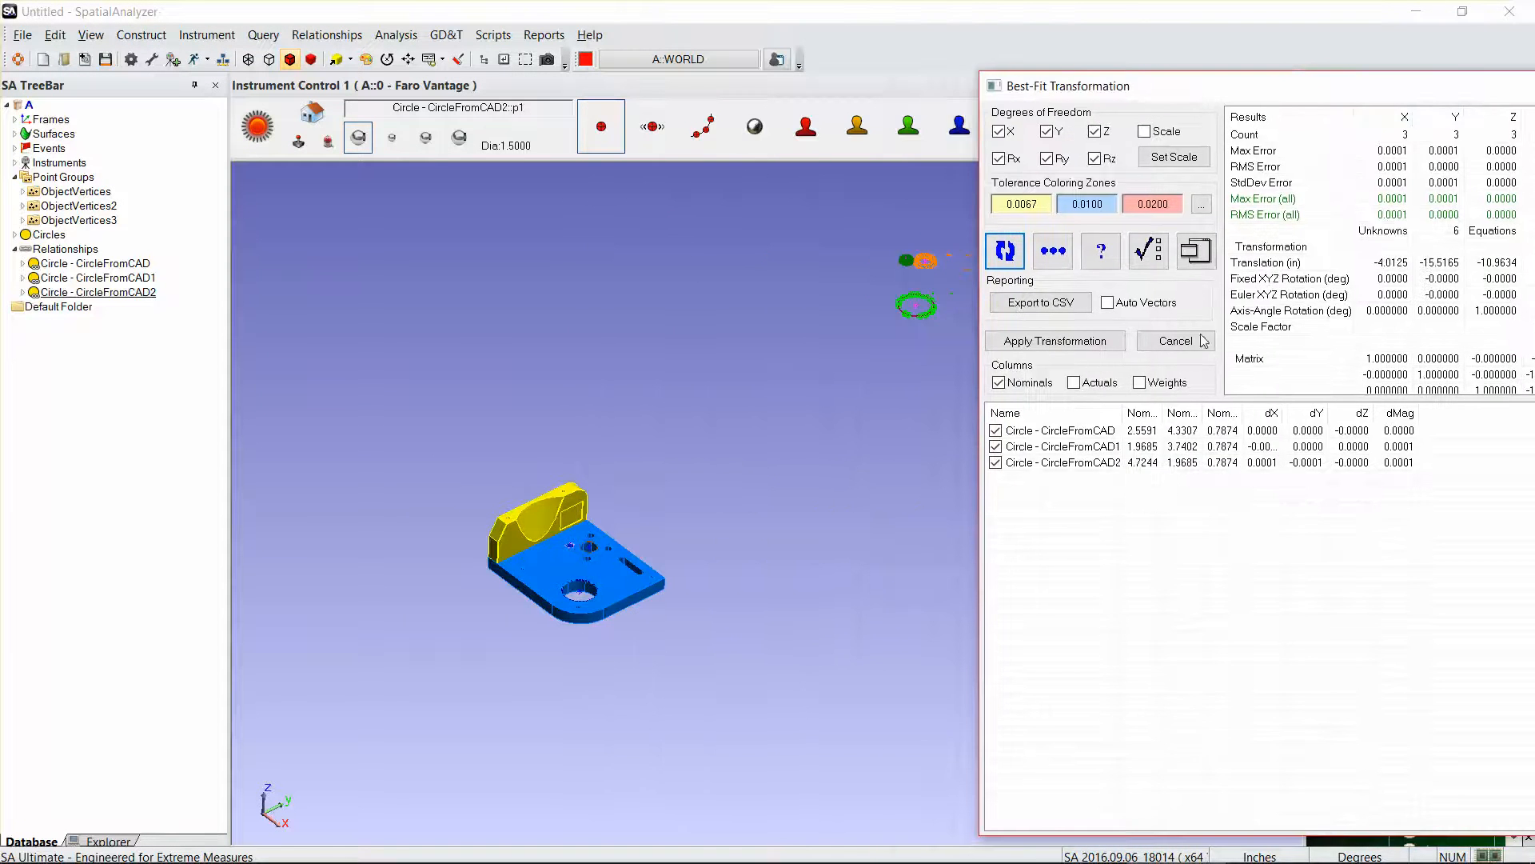
{"action": "left_click", "coordinate": [1083, 342]}
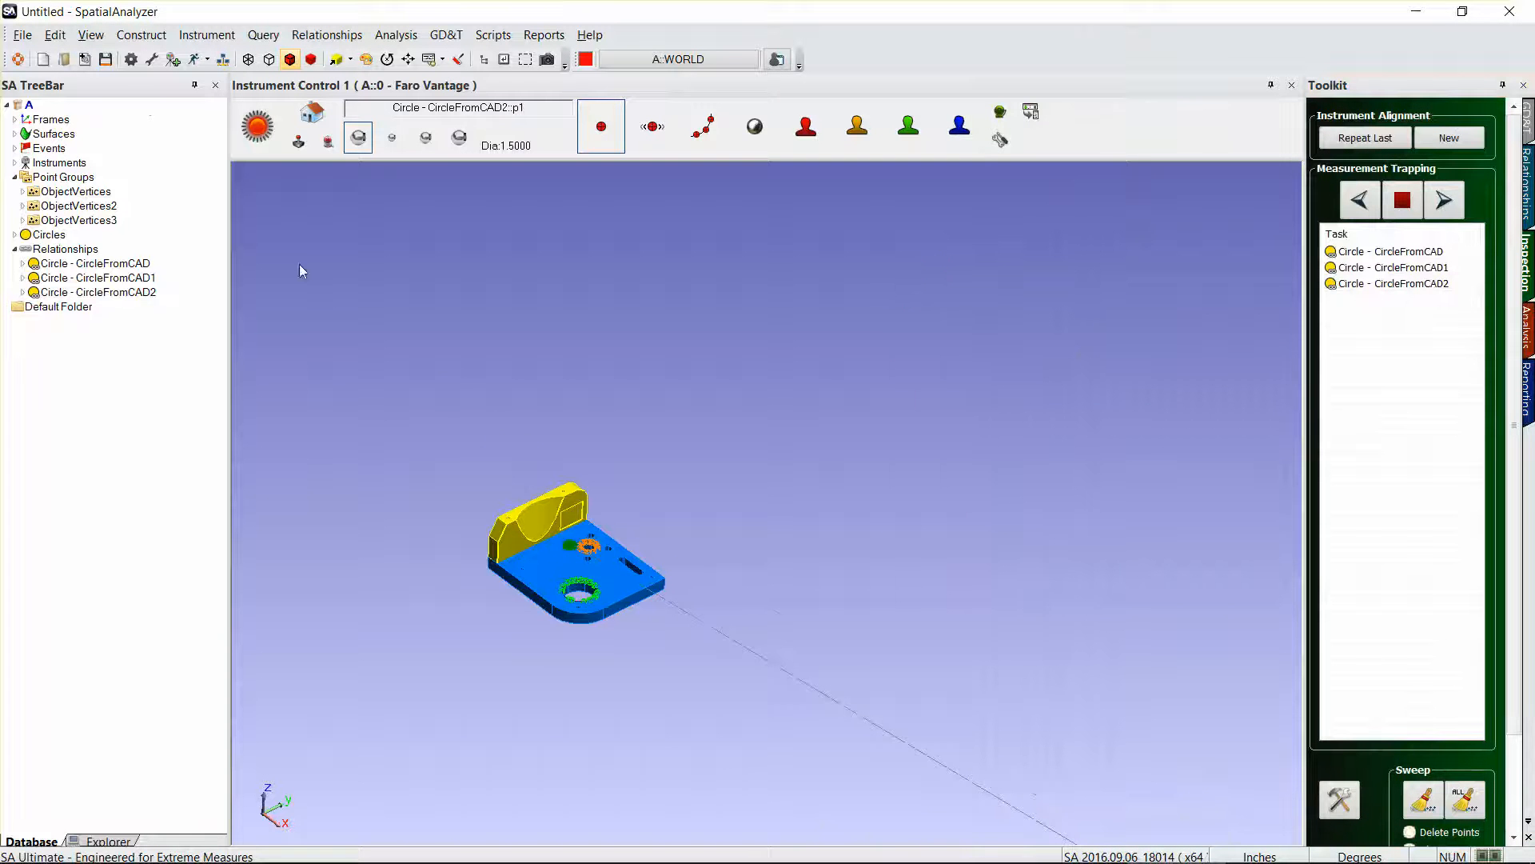
{"action": "scroll", "coordinate": [456, 343], "scroll_direction": "down", "scroll_amount": 3}
{"action": "scroll", "coordinate": [477, 512], "scroll_direction": "up", "scroll_amount": 5}
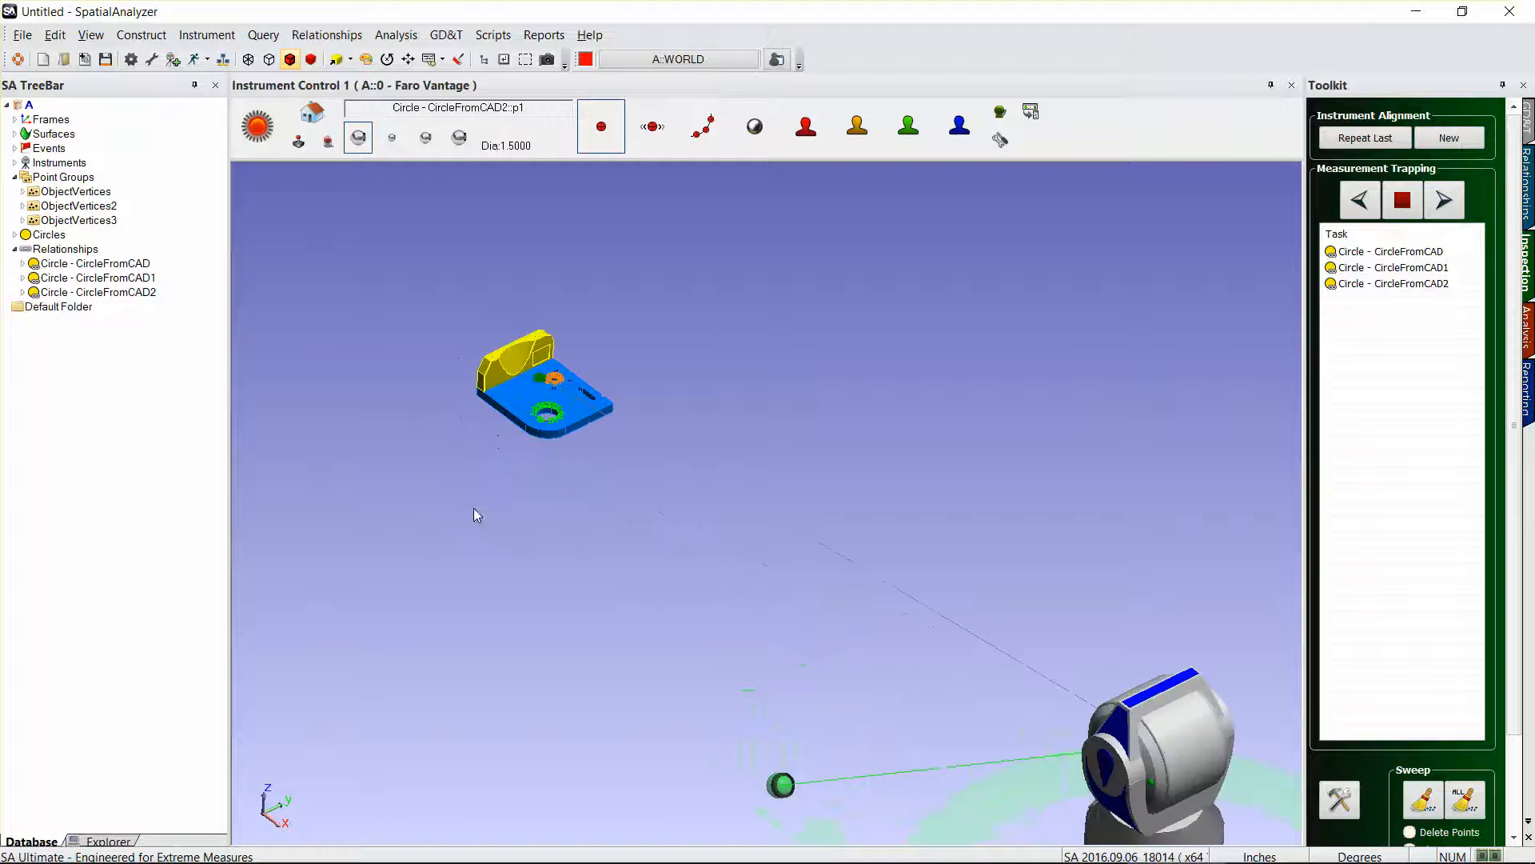